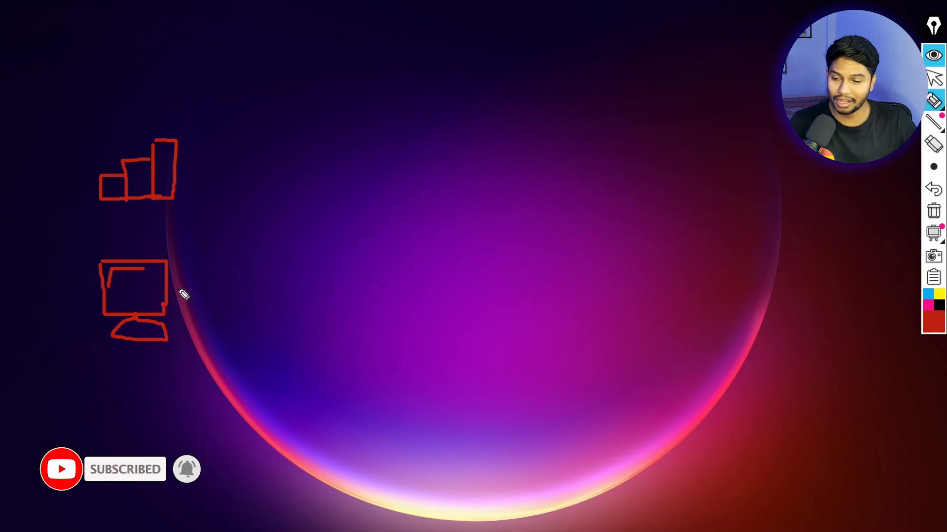
Draw a green box labelled XL at the end of a red line leading from the computer sketch
{"action": "left_click", "coordinate": [933, 320]}
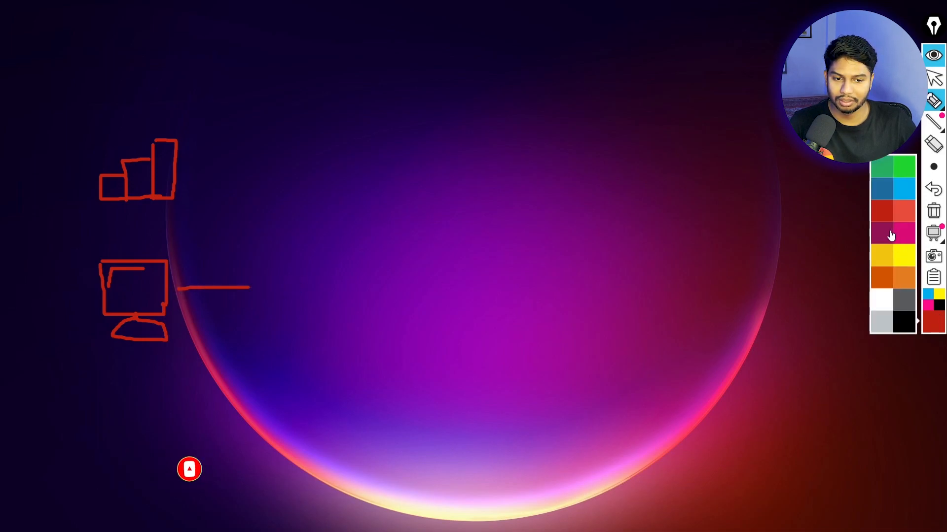
{"action": "left_click", "coordinate": [888, 163]}
{"action": "mouse_move", "coordinate": [261, 272]}
{"action": "left_mouse_down"}
{"action": "mouse_move", "coordinate": [265, 312]}
{"action": "mouse_move", "coordinate": [267, 274]}
{"action": "mouse_move", "coordinate": [321, 310]}
{"action": "mouse_move", "coordinate": [273, 325]}
{"action": "mouse_move", "coordinate": [290, 281]}
{"action": "mouse_move", "coordinate": [293, 320]}
{"action": "left_mouse_up"}
{"action": "left_click_drag", "start_coordinate": [304, 284], "coordinate": [318, 307]}
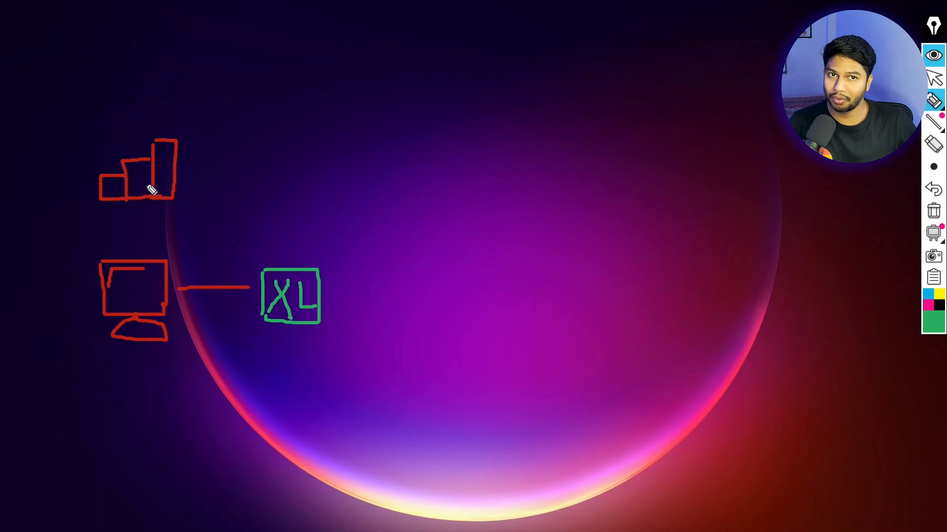
Draw a green line from the red bar chart to a refresh symbol, plus a long curved arrow above it
{"action": "mouse_move", "coordinate": [191, 185]}
{"action": "left_mouse_down"}
{"action": "mouse_move", "coordinate": [296, 147]}
{"action": "mouse_move", "coordinate": [261, 184]}
{"action": "mouse_move", "coordinate": [277, 196]}
{"action": "left_mouse_up"}
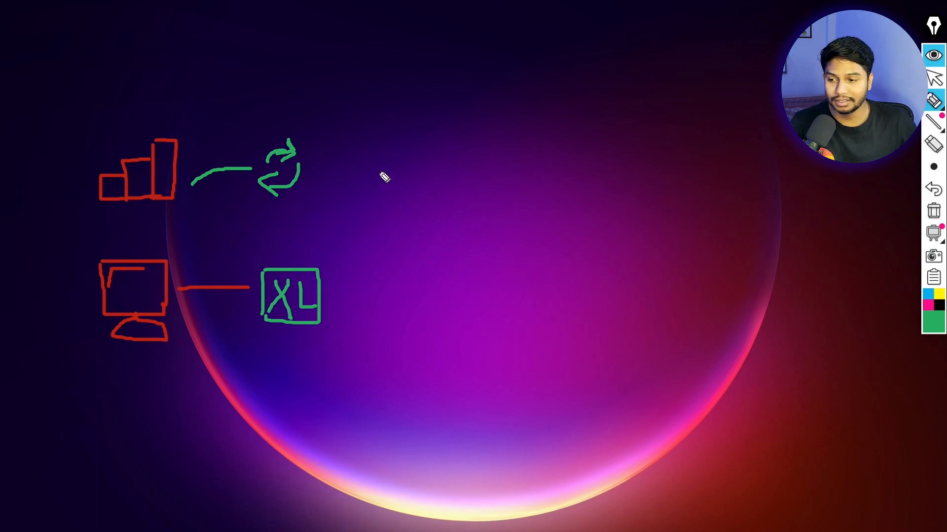
{"action": "mouse_move", "coordinate": [215, 126]}
{"action": "left_mouse_down"}
{"action": "mouse_move", "coordinate": [338, 88]}
{"action": "mouse_move", "coordinate": [512, 112]}
{"action": "mouse_move", "coordinate": [464, 124]}
{"action": "left_mouse_up"}
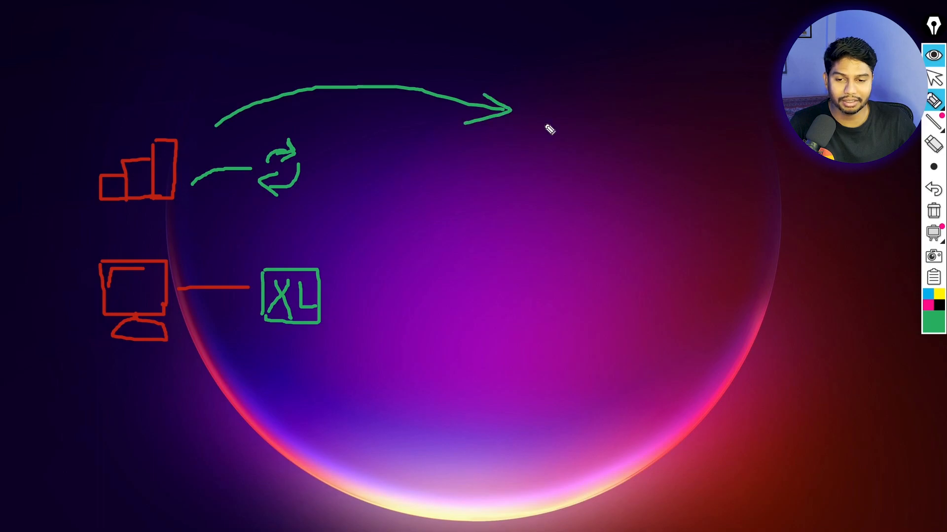
Draw a yellow bar chart past the green arrow's tip, with a cloud beside it and a refresh symbol below
{"action": "left_click", "coordinate": [937, 329]}
{"action": "left_click", "coordinate": [890, 254]}
{"action": "mouse_move", "coordinate": [551, 150]}
{"action": "left_mouse_down"}
{"action": "mouse_move", "coordinate": [549, 180]}
{"action": "mouse_move", "coordinate": [576, 147]}
{"action": "mouse_move", "coordinate": [553, 178]}
{"action": "left_mouse_up"}
{"action": "mouse_move", "coordinate": [576, 148]}
{"action": "left_mouse_down"}
{"action": "mouse_move", "coordinate": [578, 127]}
{"action": "mouse_move", "coordinate": [605, 175]}
{"action": "mouse_move", "coordinate": [584, 183]}
{"action": "mouse_move", "coordinate": [603, 120]}
{"action": "mouse_move", "coordinate": [612, 180]}
{"action": "left_mouse_up"}
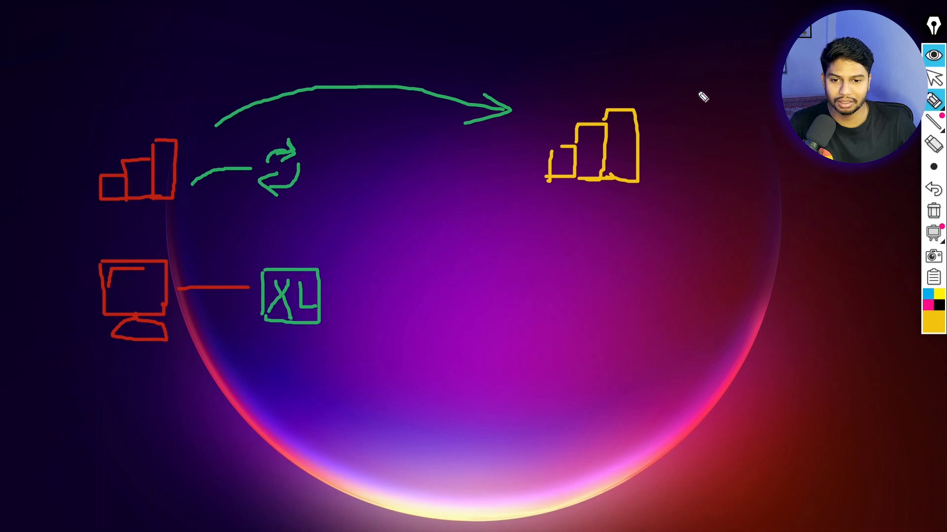
{"action": "mouse_move", "coordinate": [670, 173]}
{"action": "left_mouse_down"}
{"action": "mouse_move", "coordinate": [711, 127]}
{"action": "mouse_move", "coordinate": [730, 153]}
{"action": "mouse_move", "coordinate": [774, 168]}
{"action": "mouse_move", "coordinate": [672, 173]}
{"action": "left_mouse_up"}
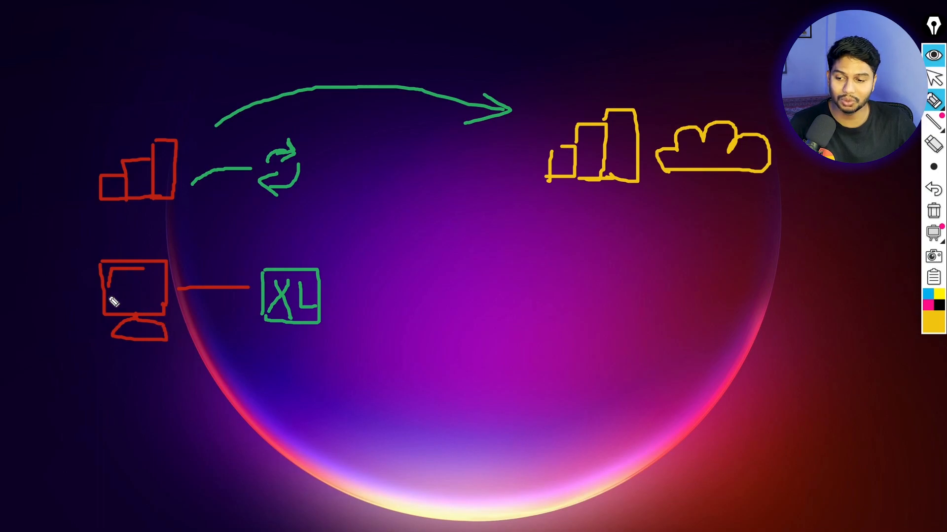
{"action": "mouse_move", "coordinate": [634, 196]}
{"action": "left_mouse_down"}
{"action": "mouse_move", "coordinate": [637, 215]}
{"action": "mouse_move", "coordinate": [658, 222]}
{"action": "mouse_move", "coordinate": [645, 237]}
{"action": "mouse_move", "coordinate": [650, 262]}
{"action": "mouse_move", "coordinate": [635, 267]}
{"action": "mouse_move", "coordinate": [646, 270]}
{"action": "left_mouse_up"}
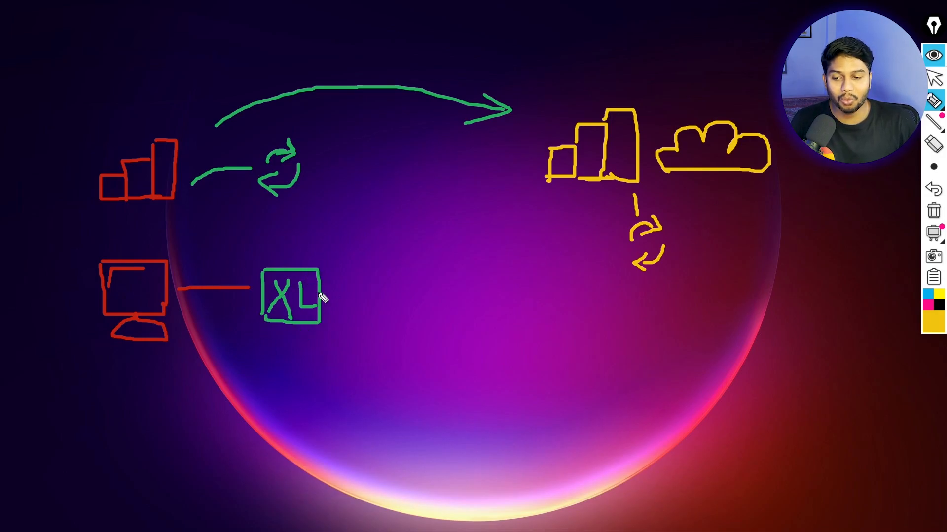
Draw a yellow arrow from the XL box to the handwritten words Sharepoint and Blob, and tick both words
{"action": "mouse_move", "coordinate": [327, 303]}
{"action": "left_mouse_down"}
{"action": "mouse_move", "coordinate": [507, 303]}
{"action": "mouse_move", "coordinate": [477, 318]}
{"action": "left_mouse_up"}
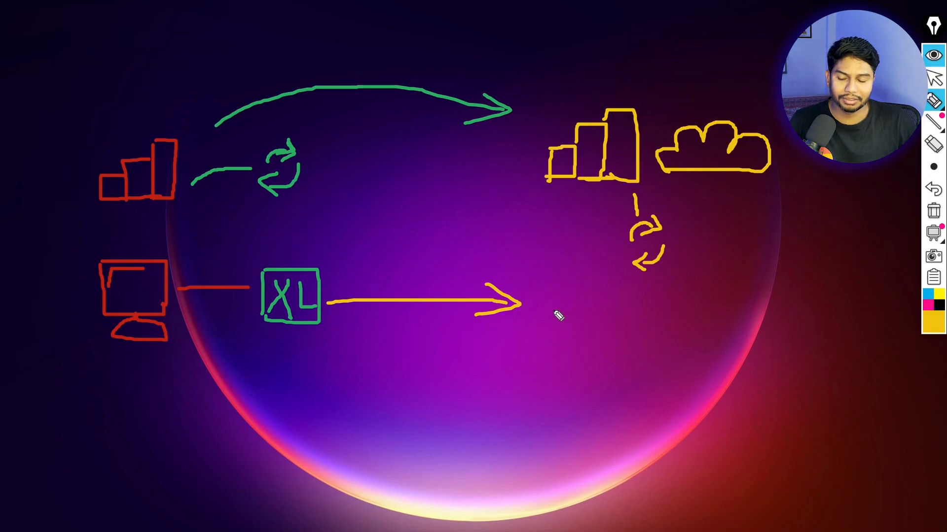
{"action": "mouse_move", "coordinate": [567, 301]}
{"action": "left_mouse_down"}
{"action": "mouse_move", "coordinate": [552, 308]}
{"action": "mouse_move", "coordinate": [595, 325]}
{"action": "mouse_move", "coordinate": [788, 311]}
{"action": "left_mouse_up"}
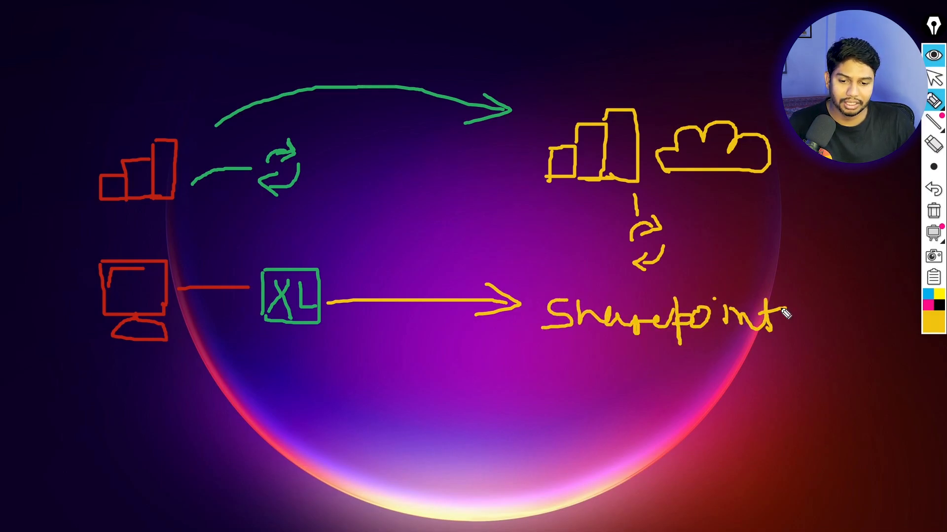
{"action": "mouse_move", "coordinate": [594, 366]}
{"action": "left_mouse_down"}
{"action": "mouse_move", "coordinate": [614, 391]}
{"action": "mouse_move", "coordinate": [689, 374]}
{"action": "mouse_move", "coordinate": [682, 390]}
{"action": "left_mouse_up"}
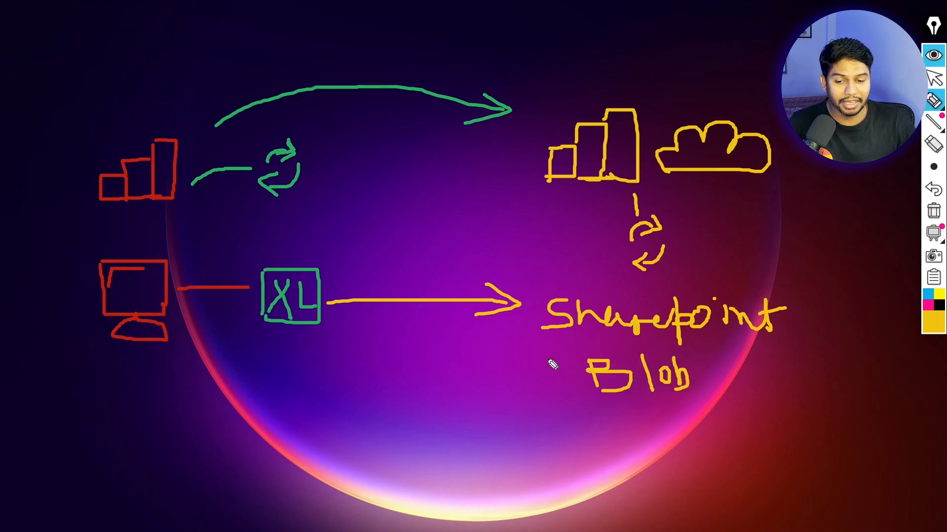
{"action": "left_click_drag", "start_coordinate": [512, 338], "coordinate": [535, 327]}
{"action": "left_click_drag", "start_coordinate": [512, 382], "coordinate": [546, 369]}
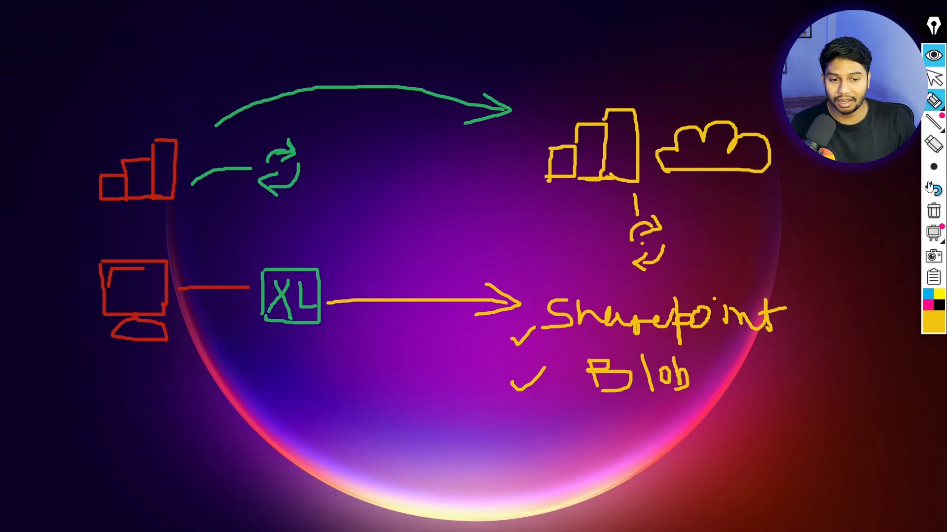
Sketch a yellow database cylinder below the XL box
{"action": "left_click", "coordinate": [933, 168]}
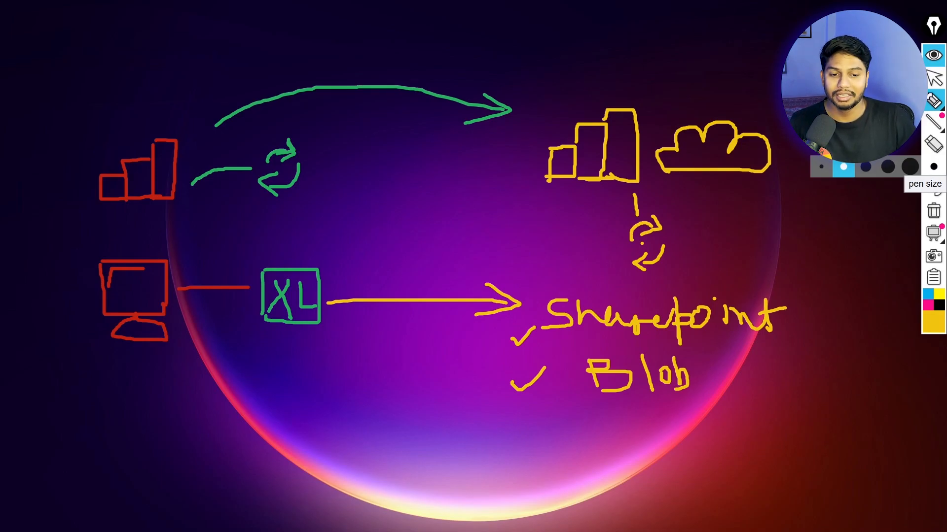
{"action": "mouse_move", "coordinate": [318, 351]}
{"action": "left_mouse_down"}
{"action": "mouse_move", "coordinate": [275, 354]}
{"action": "mouse_move", "coordinate": [317, 365]}
{"action": "mouse_move", "coordinate": [301, 349]}
{"action": "mouse_move", "coordinate": [275, 398]}
{"action": "mouse_move", "coordinate": [317, 370]}
{"action": "mouse_move", "coordinate": [322, 391]}
{"action": "mouse_move", "coordinate": [318, 405]}
{"action": "mouse_move", "coordinate": [280, 402]}
{"action": "mouse_move", "coordinate": [318, 400]}
{"action": "mouse_move", "coordinate": [303, 379]}
{"action": "left_mouse_up"}
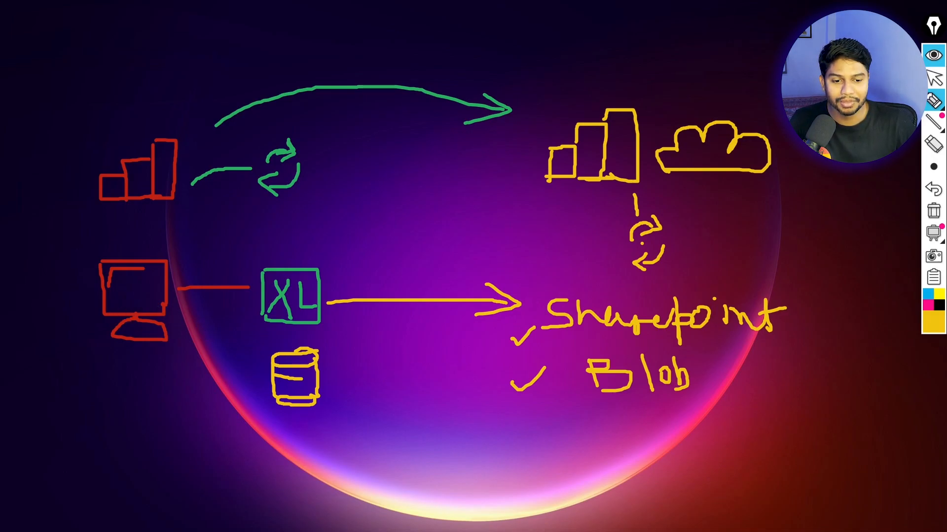
Draw a white square beside the database cylinder, with a vertical divider and a short crossbar inside it
{"action": "left_click", "coordinate": [937, 326]}
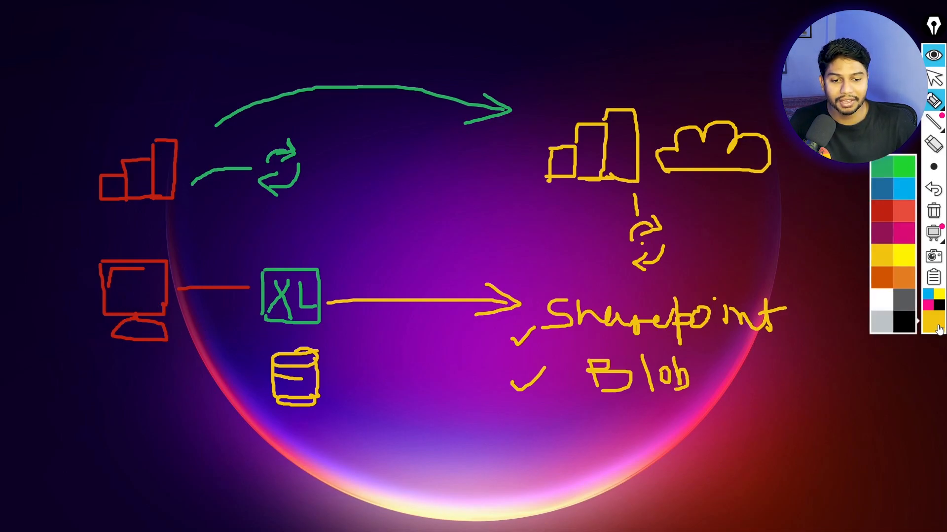
{"action": "left_click", "coordinate": [911, 324]}
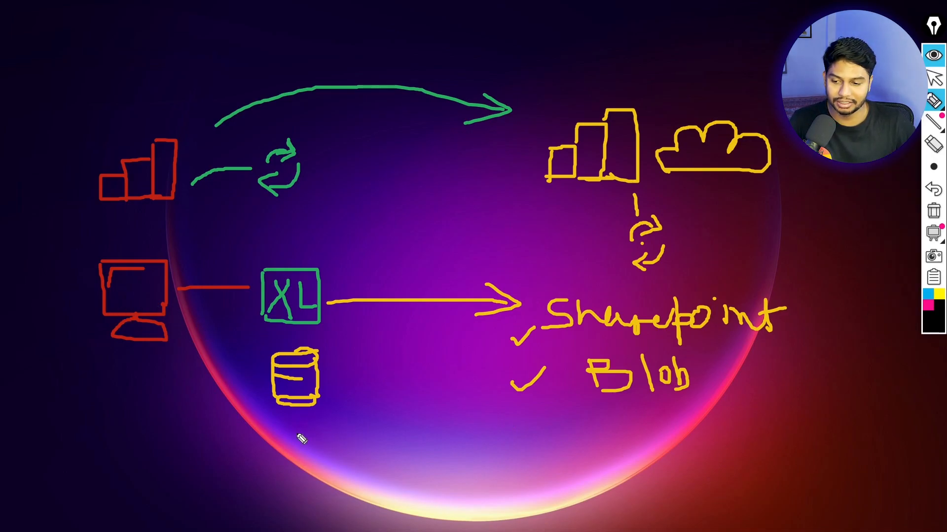
{"action": "left_click", "coordinate": [938, 328]}
{"action": "left_click", "coordinate": [885, 306]}
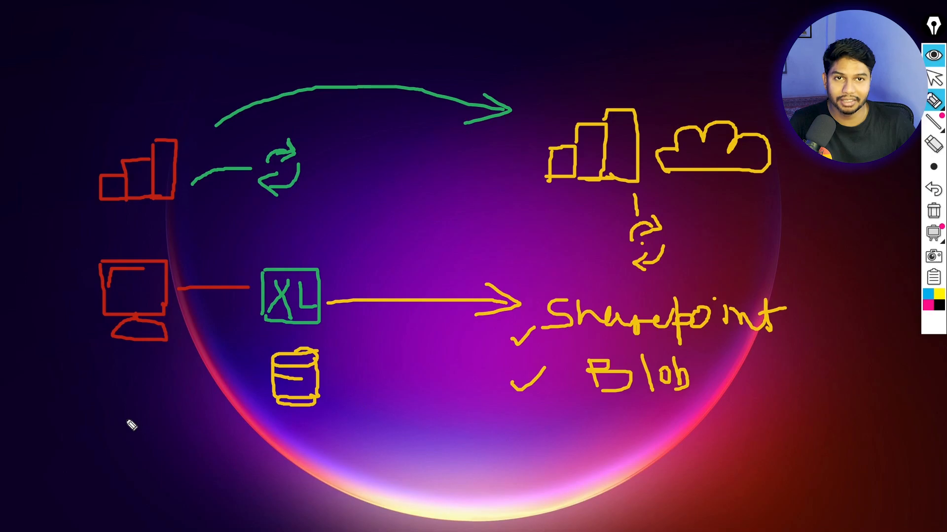
{"action": "mouse_move", "coordinate": [334, 336]}
{"action": "left_mouse_down"}
{"action": "mouse_move", "coordinate": [399, 397]}
{"action": "mouse_move", "coordinate": [338, 345]}
{"action": "mouse_move", "coordinate": [337, 398]}
{"action": "mouse_move", "coordinate": [397, 400]}
{"action": "left_mouse_up"}
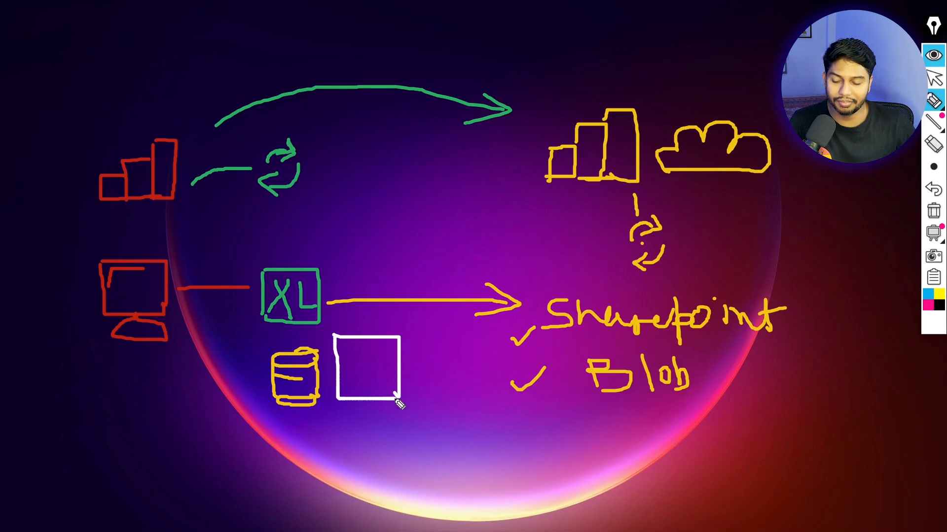
{"action": "left_click_drag", "start_coordinate": [367, 338], "coordinate": [366, 401]}
{"action": "left_click_drag", "start_coordinate": [354, 364], "coordinate": [381, 365]}
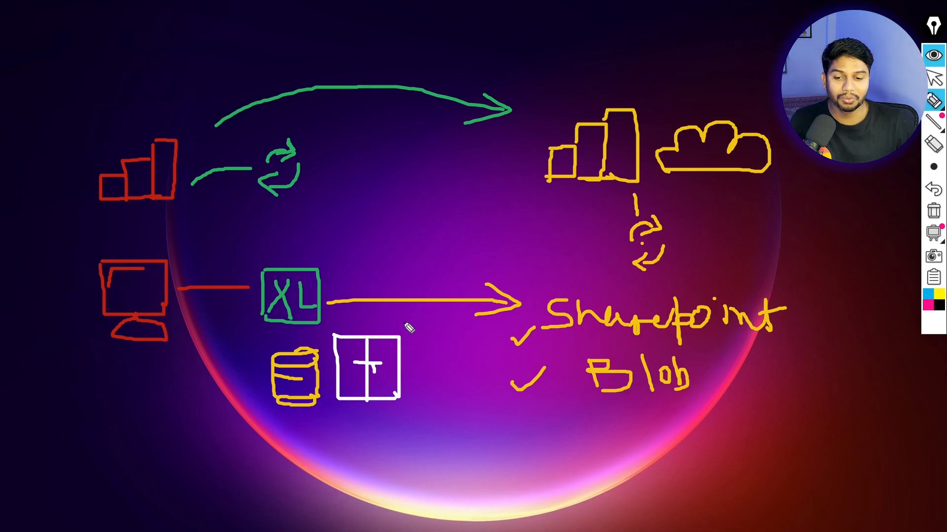
Draw a white curve from the square to a matching square below the yellow bar chart, and hide the annotations
{"action": "mouse_move", "coordinate": [383, 339]}
{"action": "left_mouse_down"}
{"action": "mouse_move", "coordinate": [523, 240]}
{"action": "mouse_move", "coordinate": [525, 269]}
{"action": "left_mouse_up"}
{"action": "left_click_drag", "start_coordinate": [523, 214], "coordinate": [571, 214]}
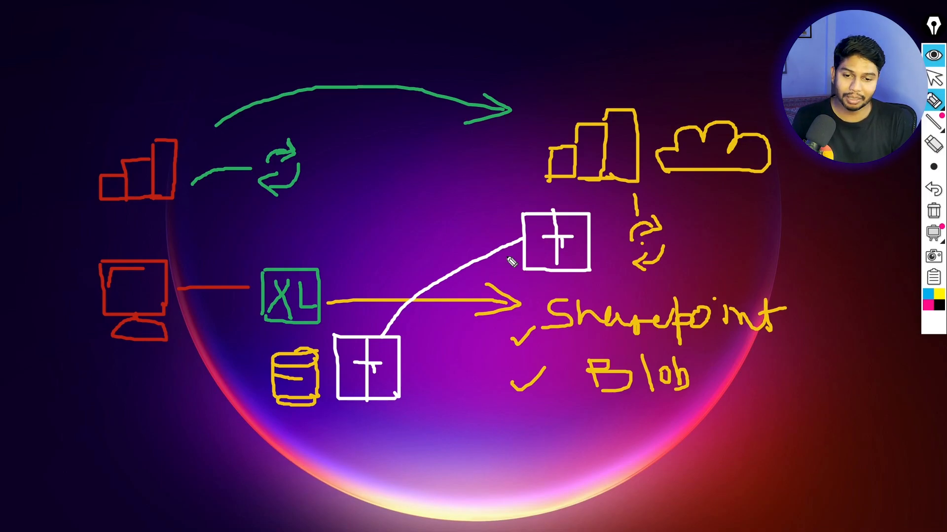
{"action": "left_click", "coordinate": [937, 55]}
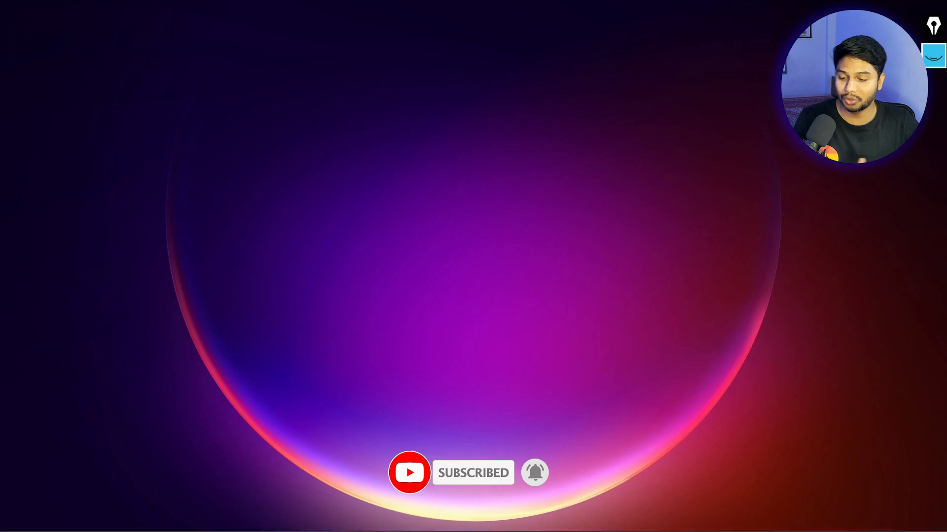
Switch to Google Chrome, maximize its window and search the web for "download gateway power bi"
{"action": "left_click", "coordinate": [458, 513]}
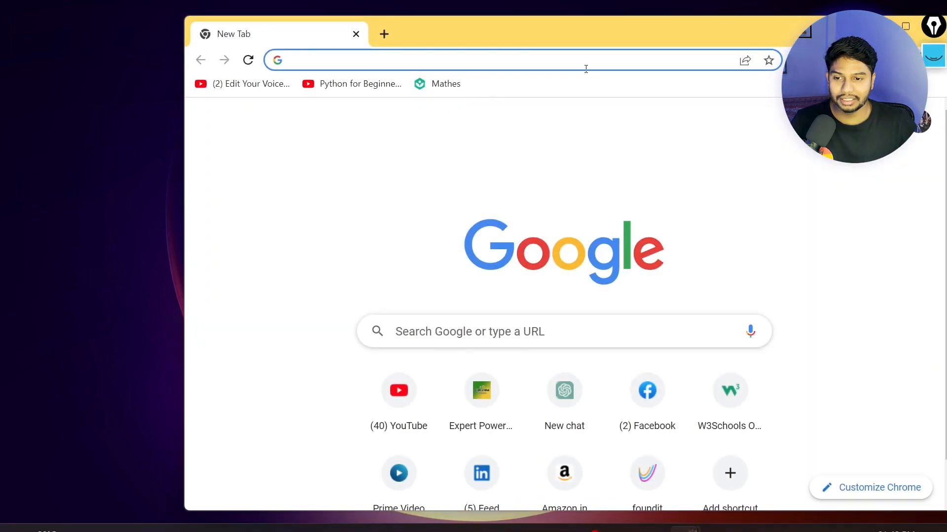
{"action": "left_click", "coordinate": [905, 25]}
{"action": "type", "text": "downloadf"}
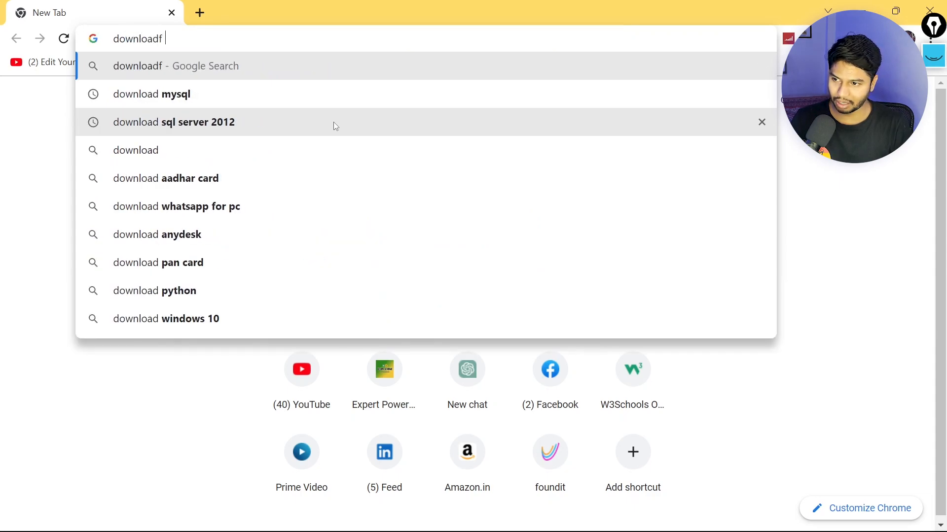
{"action": "key", "text": "BackSpace"}
{"action": "type", "text": "ga"}
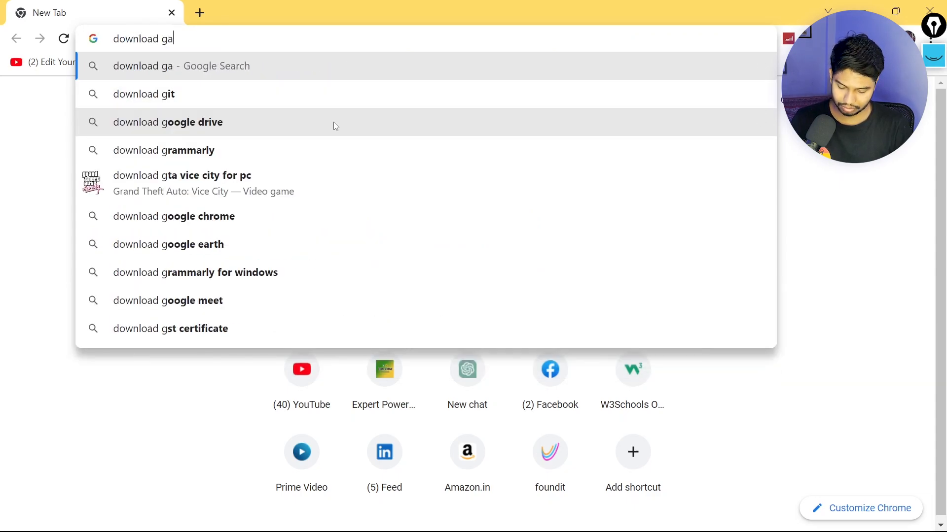
{"action": "type", "text": "tewa"}
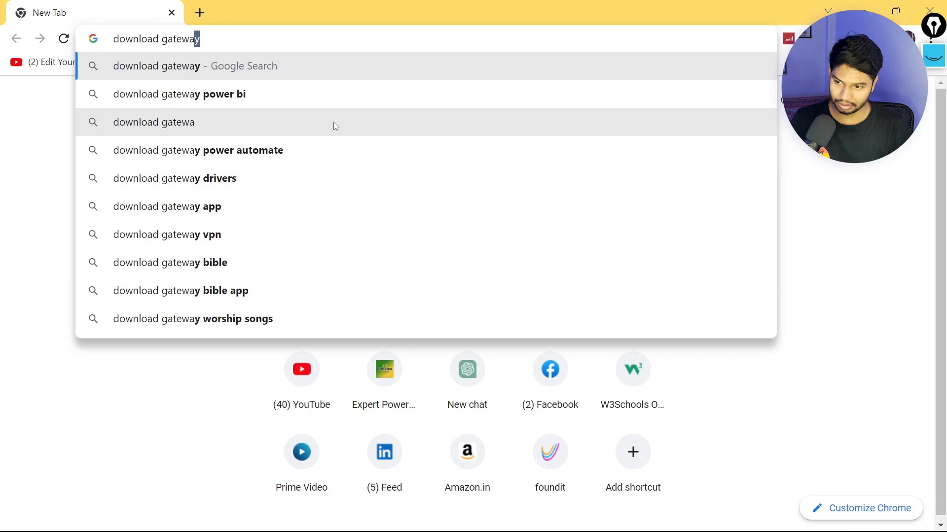
{"action": "key", "text": "Up"}
{"action": "key", "text": "Down"}
{"action": "key", "text": "Down"}
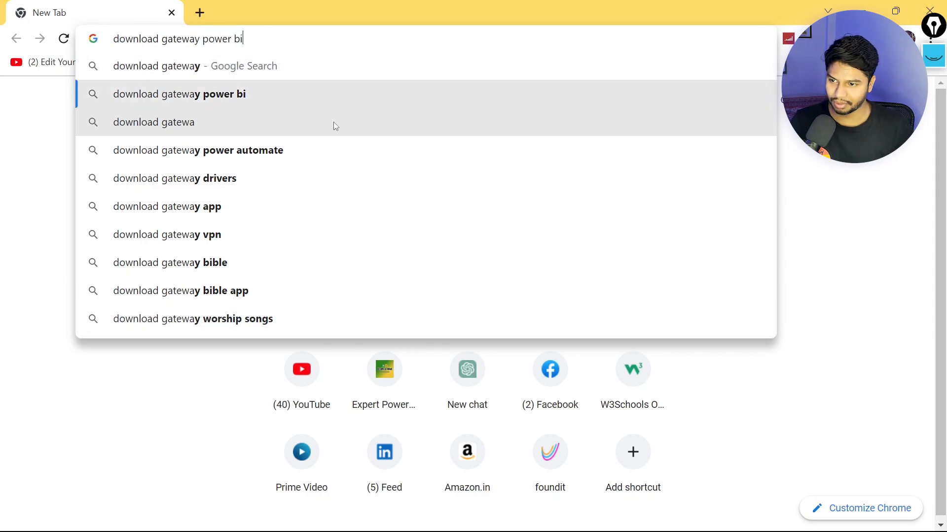
{"action": "key", "text": "Return"}
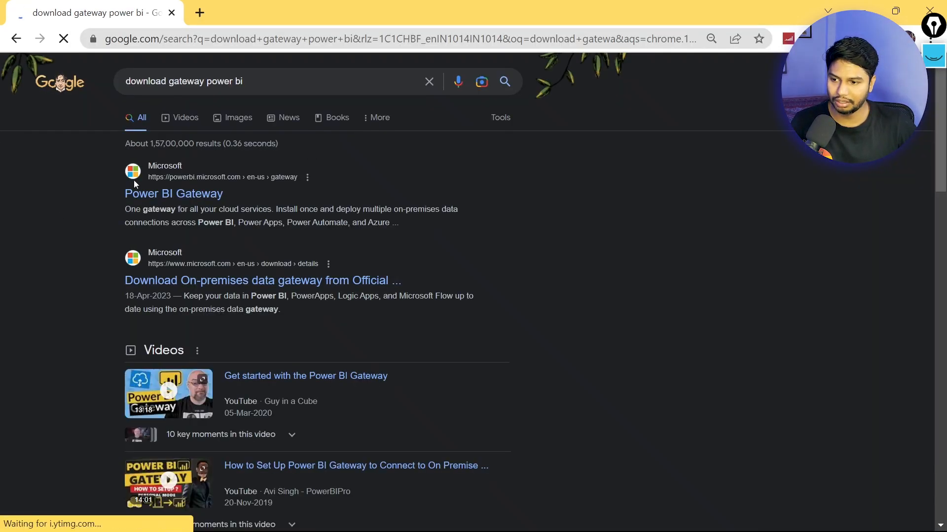
Open Microsoft's Power BI Gateway page from the search results and start the personal mode download
{"action": "left_click", "coordinate": [163, 202]}
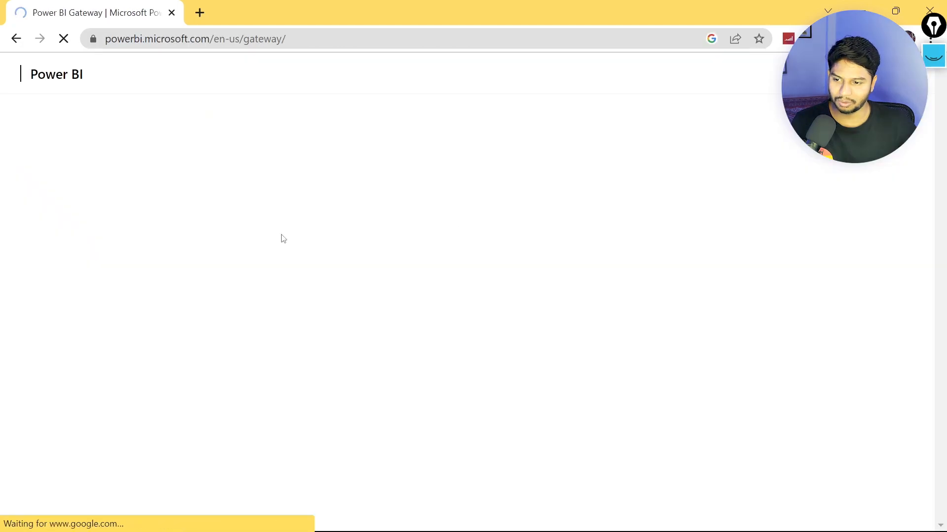
{"action": "scroll", "coordinate": [342, 254], "scroll_direction": "down", "scroll_amount": 5}
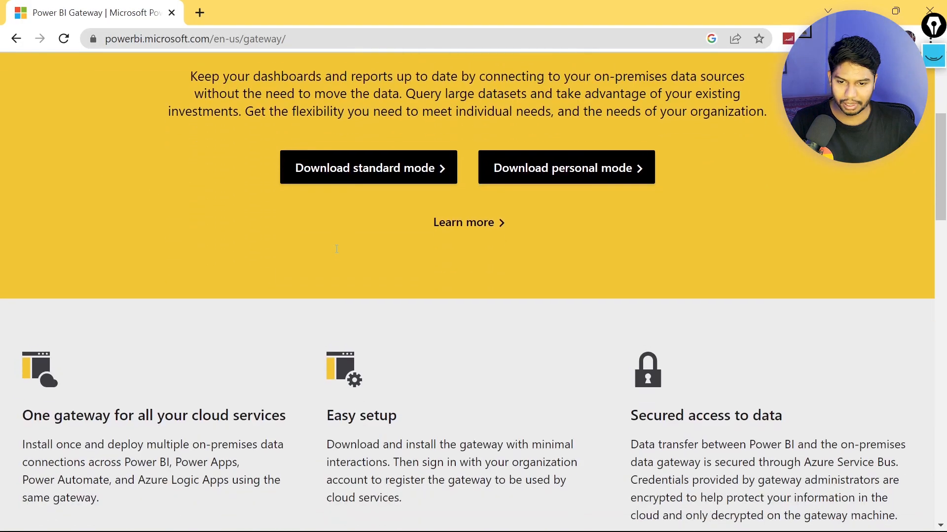
{"action": "scroll", "coordinate": [342, 254], "scroll_direction": "up", "scroll_amount": 5}
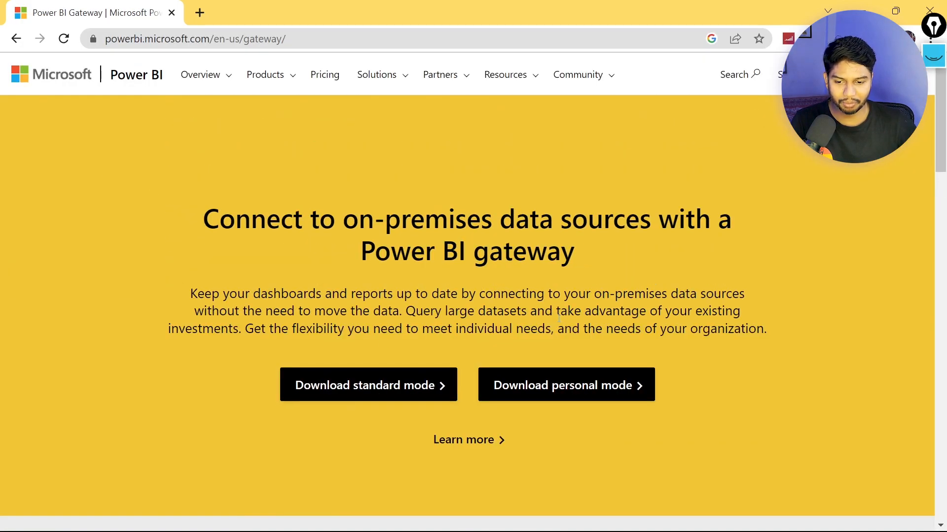
{"action": "scroll", "coordinate": [610, 227], "scroll_direction": "down", "scroll_amount": 4}
{"action": "scroll", "coordinate": [585, 258], "scroll_direction": "up", "scroll_amount": 2}
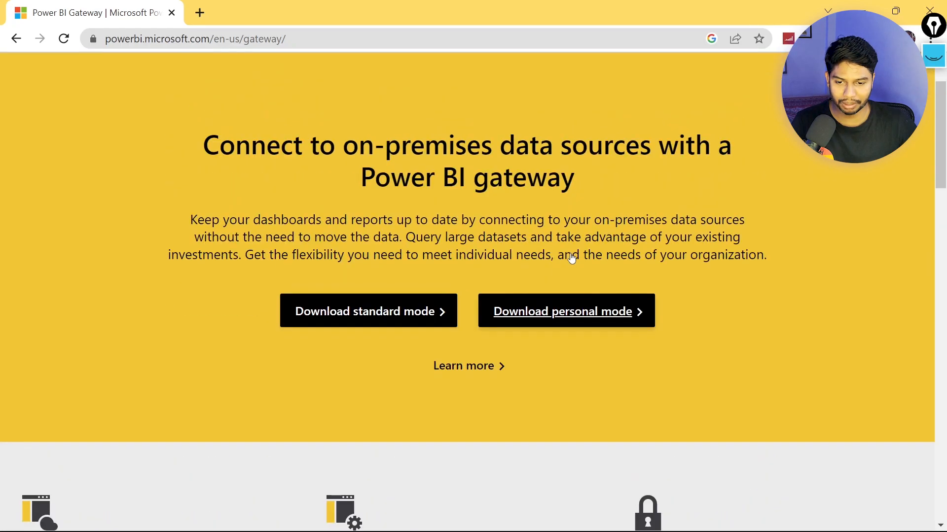
{"action": "left_click", "coordinate": [600, 315]}
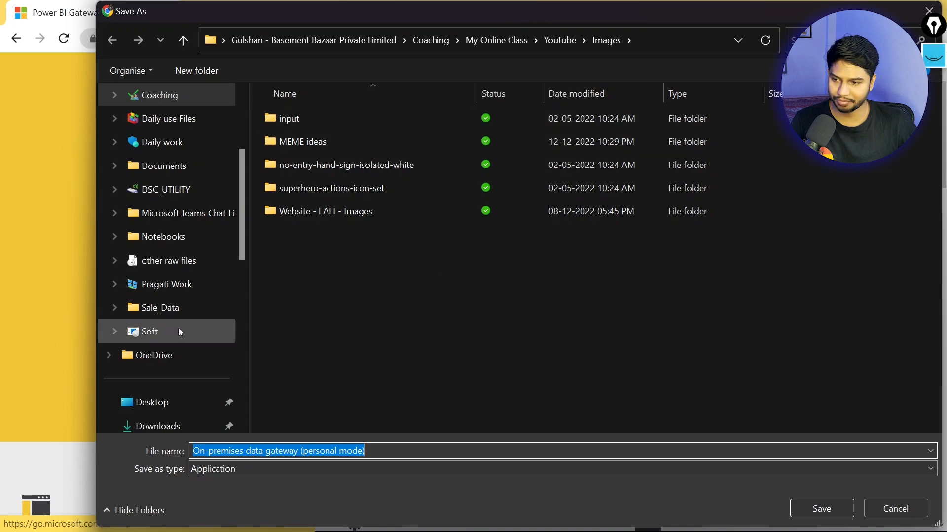
Save the On-premises data gateway (personal mode) installer to the Desktop folder
{"action": "scroll", "coordinate": [151, 141], "scroll_direction": "up", "scroll_amount": 2}
{"action": "scroll", "coordinate": [151, 140], "scroll_direction": "up", "scroll_amount": 2}
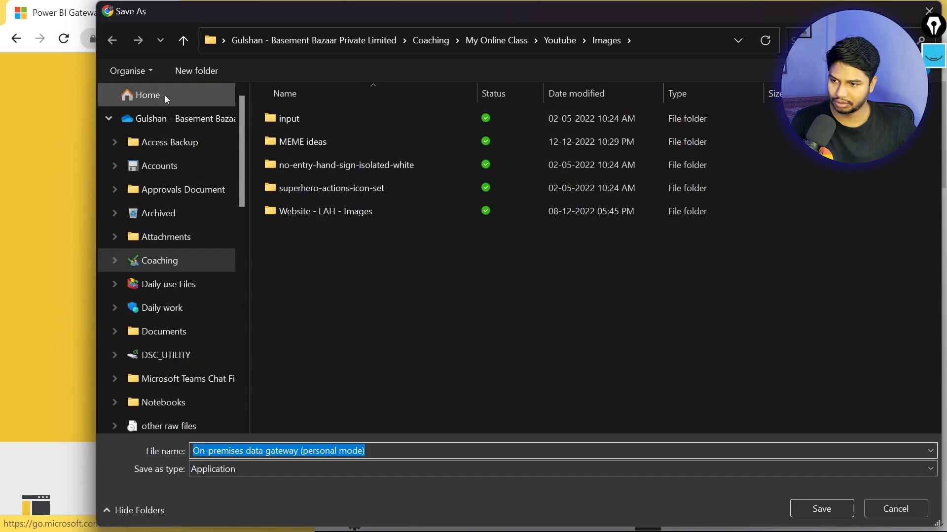
{"action": "scroll", "coordinate": [187, 251], "scroll_direction": "down", "scroll_amount": 2}
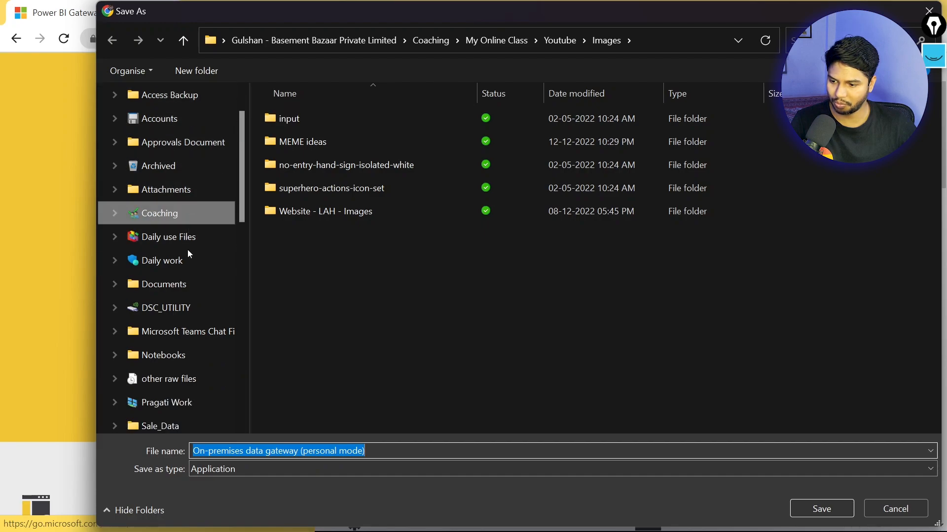
{"action": "scroll", "coordinate": [187, 249], "scroll_direction": "down", "scroll_amount": 3}
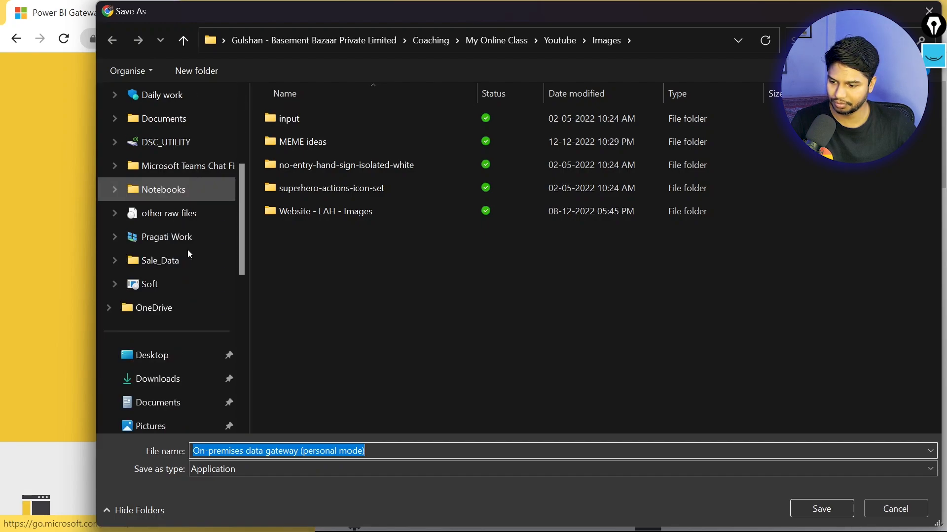
{"action": "left_click", "coordinate": [158, 356]}
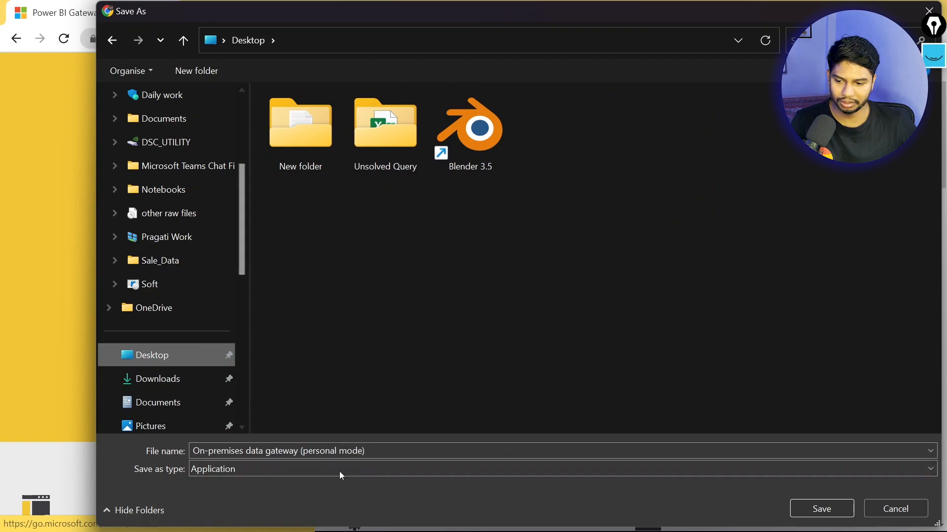
{"action": "left_click", "coordinate": [841, 516]}
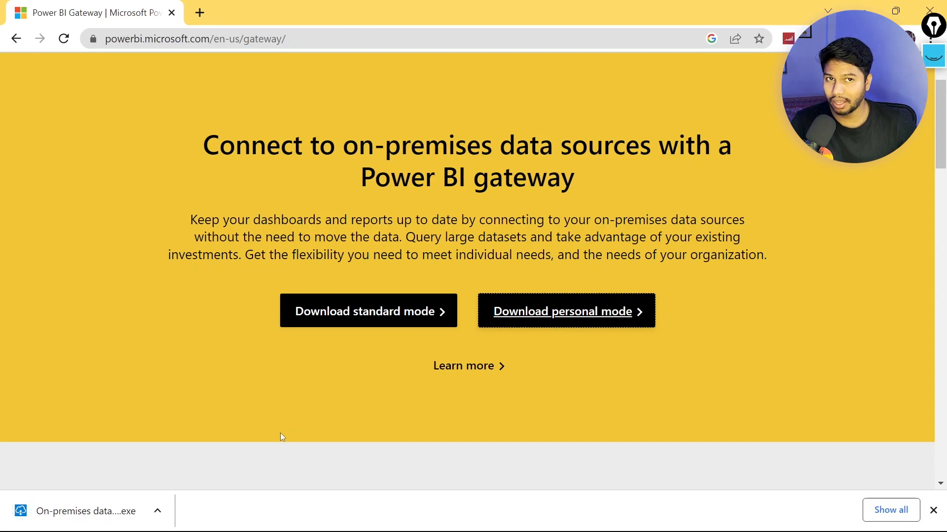
Run the downloaded installer, accept the terms of use and install the personal mode gateway in the default folder
{"action": "left_click", "coordinate": [77, 522]}
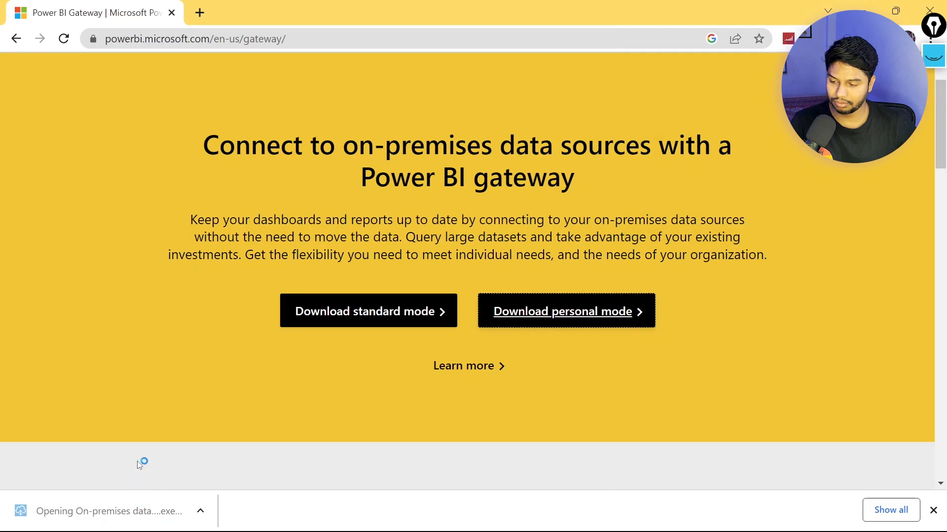
{"action": "left_click", "coordinate": [927, 339]}
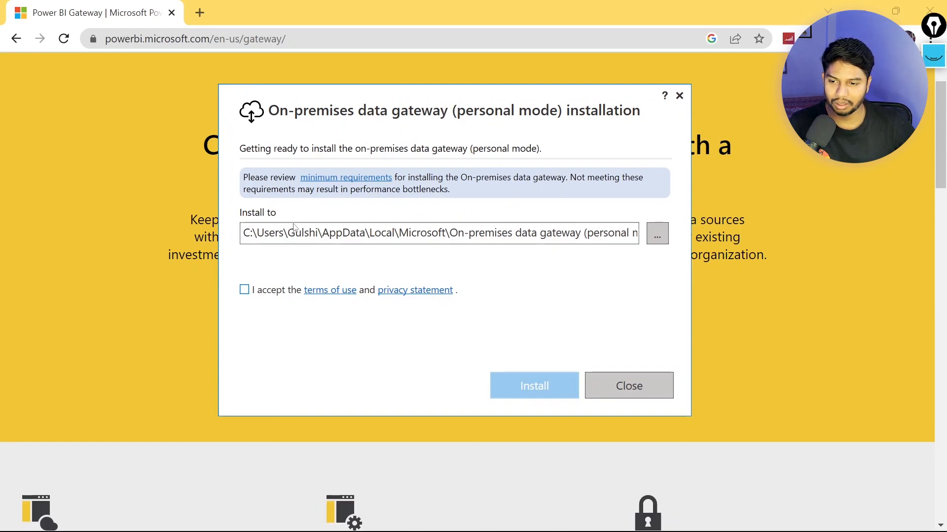
{"action": "left_click", "coordinate": [244, 291]}
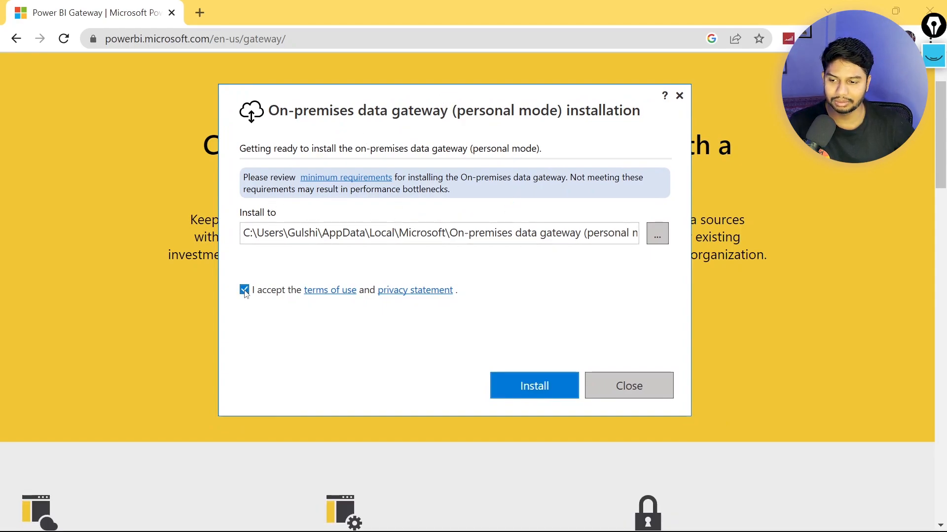
{"action": "left_click", "coordinate": [530, 384]}
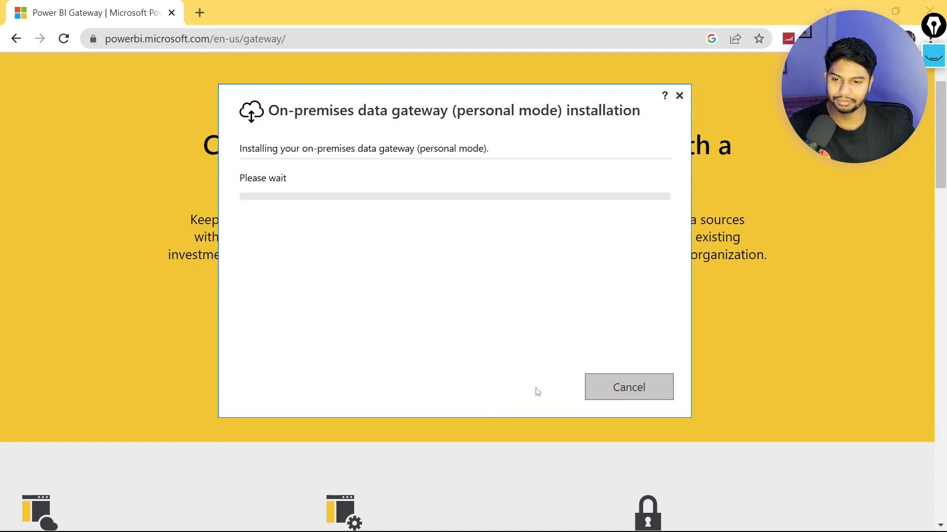
{"action": "left_click_drag", "start_coordinate": [434, 109], "coordinate": [406, 106]}
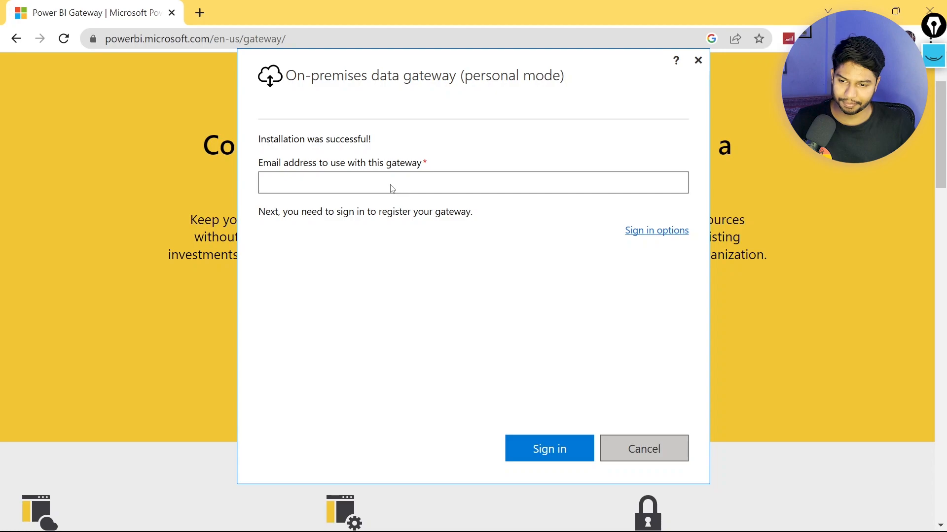
Enter the account's email address for the gateway and sign in to register it
{"action": "left_click", "coordinate": [391, 189]}
{"action": "type", "text": "gu"}
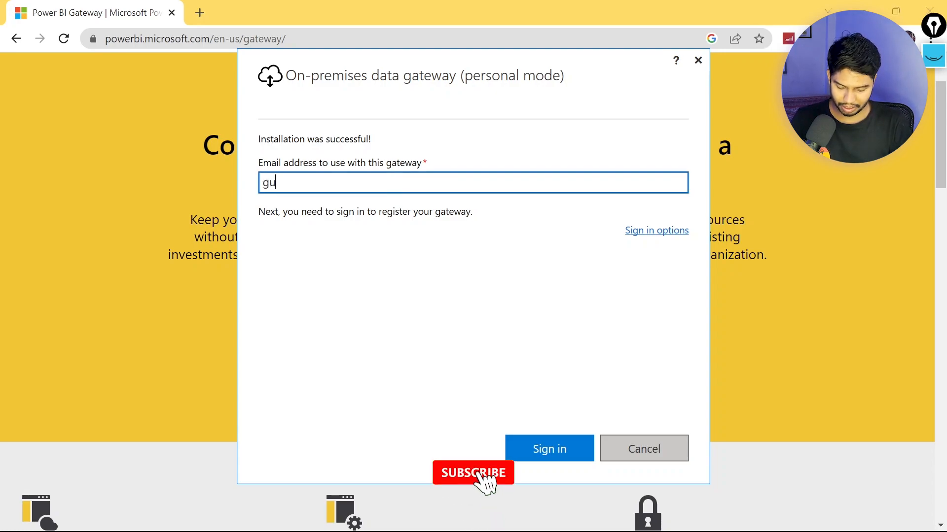
{"action": "type", "text": "l..."}
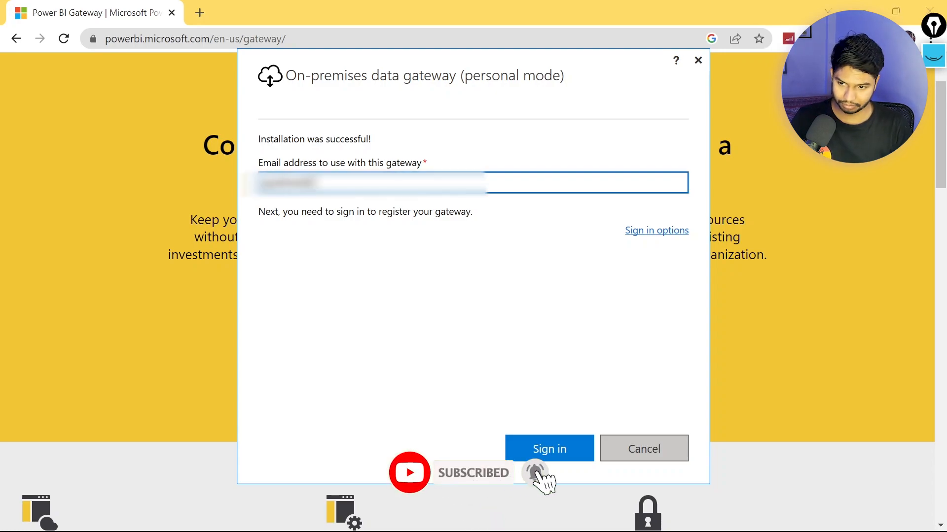
{"action": "type", "text": "......"}
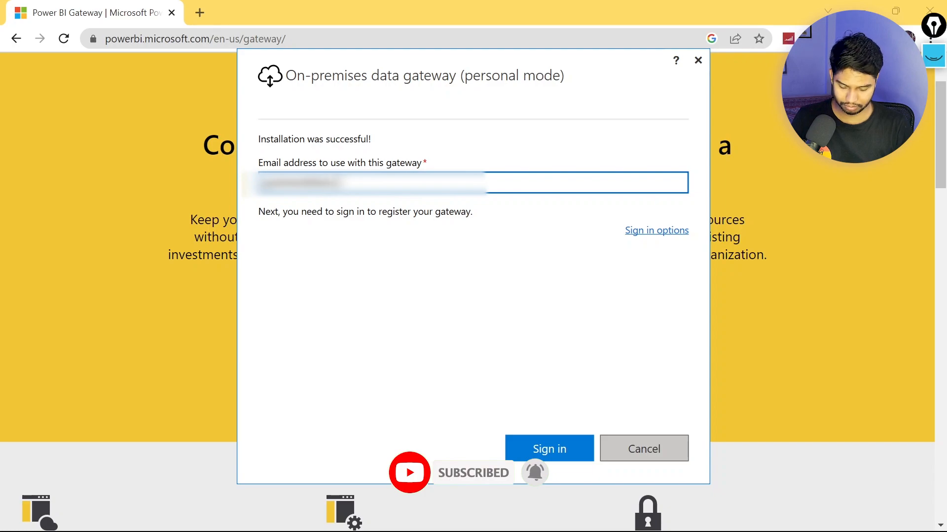
{"action": "left_click", "coordinate": [541, 443]}
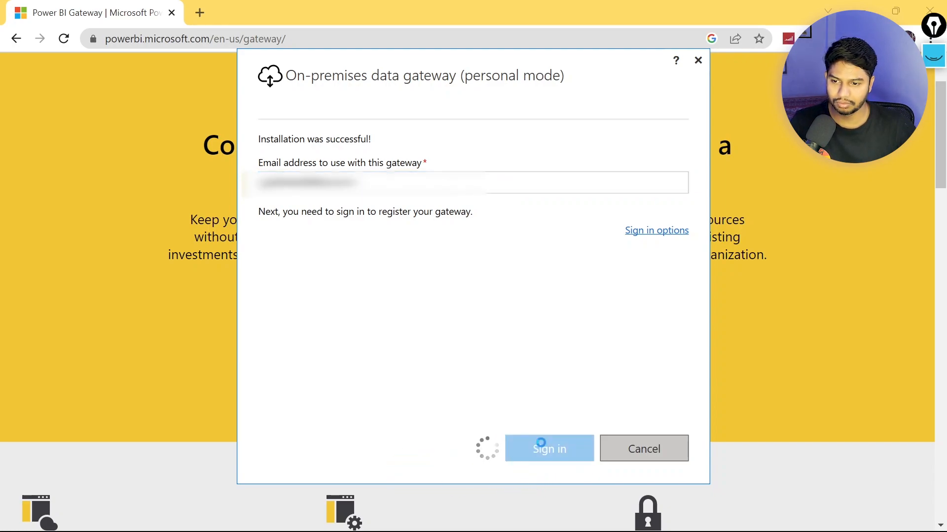
{"action": "left_click", "coordinate": [449, 251]}
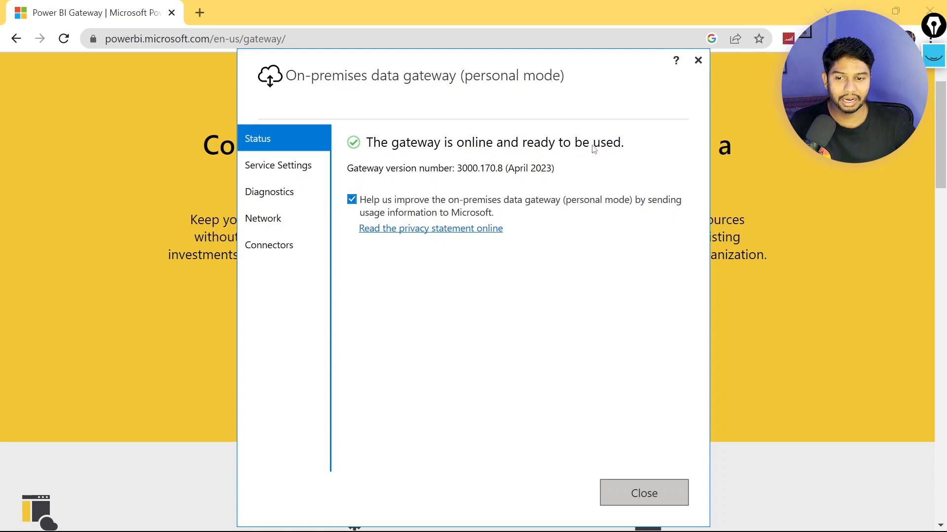
Check the gateway's custom data connector settings and its status, and close the gateway window
{"action": "left_click_drag", "start_coordinate": [466, 69], "coordinate": [454, 50]}
{"action": "left_click", "coordinate": [257, 227]}
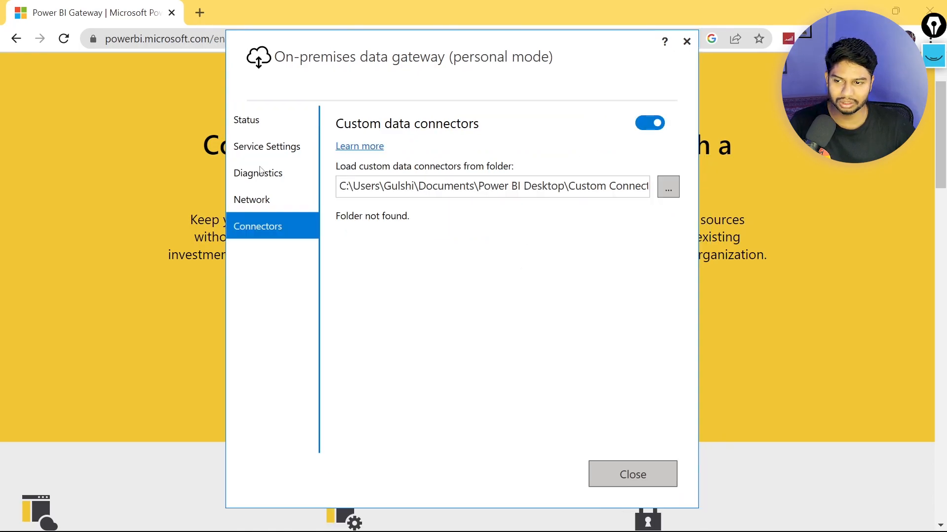
{"action": "left_click", "coordinate": [246, 122]}
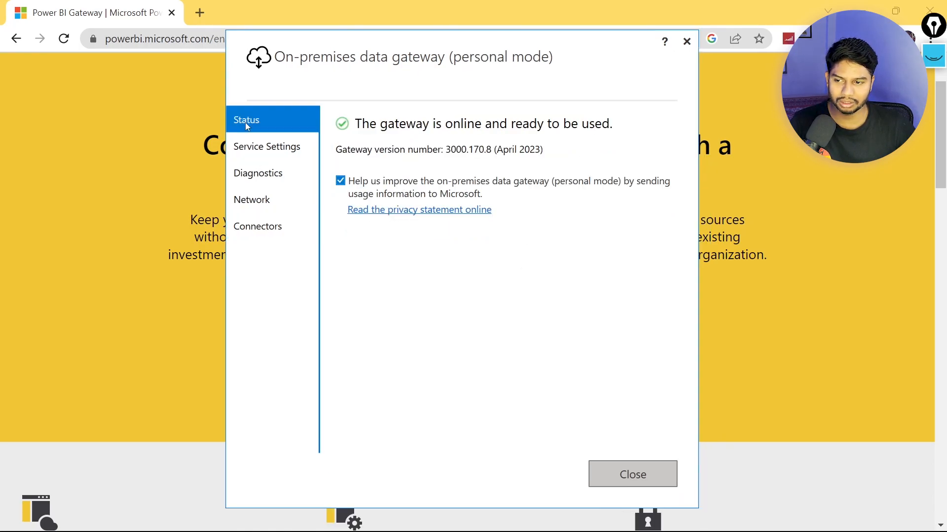
{"action": "left_click", "coordinate": [623, 474]}
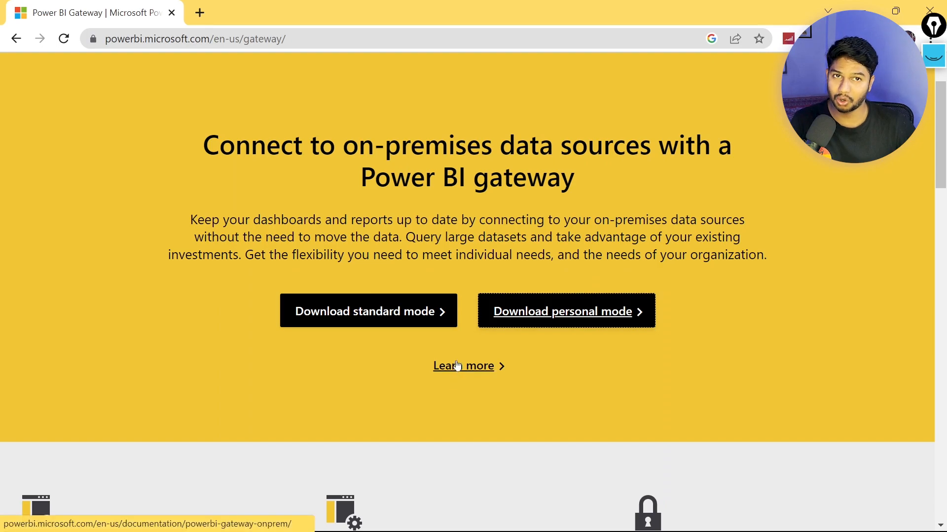
Close the browser window, open the "Use Images In Power BI Reports" file from File Explorer and show Page 1
{"action": "left_click", "coordinate": [926, 9]}
{"action": "left_click", "coordinate": [392, 522]}
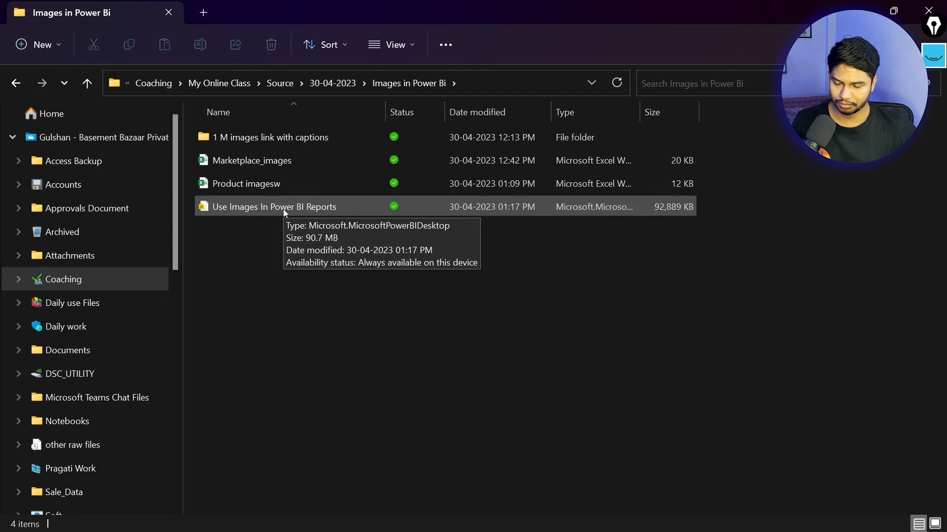
{"action": "double_click", "coordinate": [280, 211]}
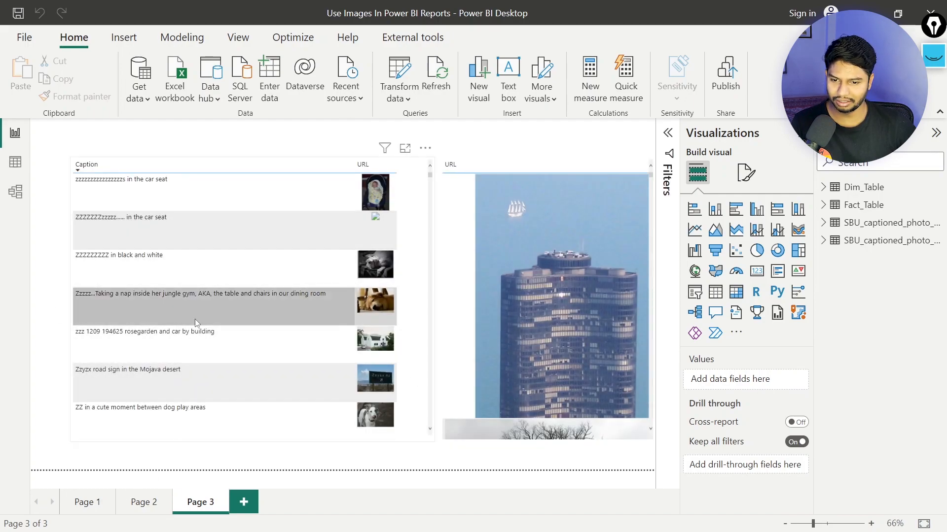
{"action": "left_click", "coordinate": [135, 507]}
{"action": "left_click", "coordinate": [91, 508]}
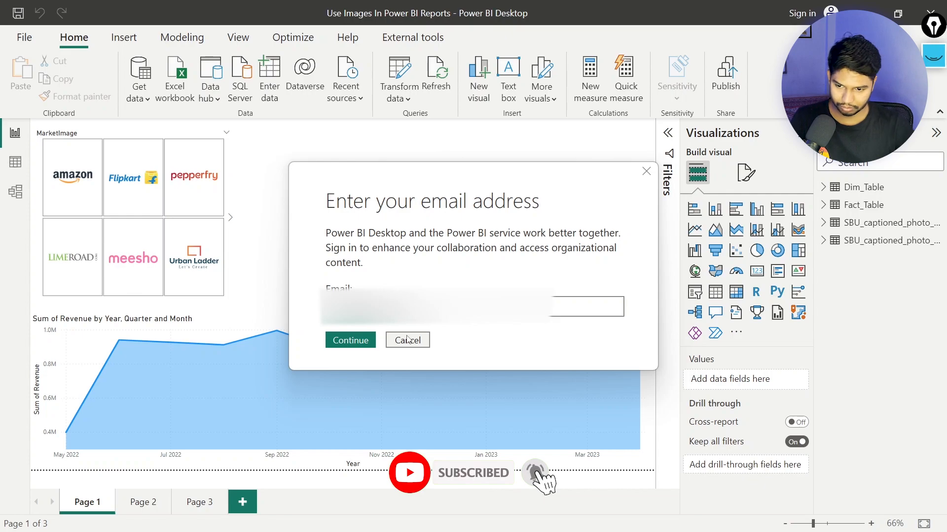
Sign in to Power BI Desktop with the account email and publish the report to My workspace
{"action": "left_click", "coordinate": [351, 341]}
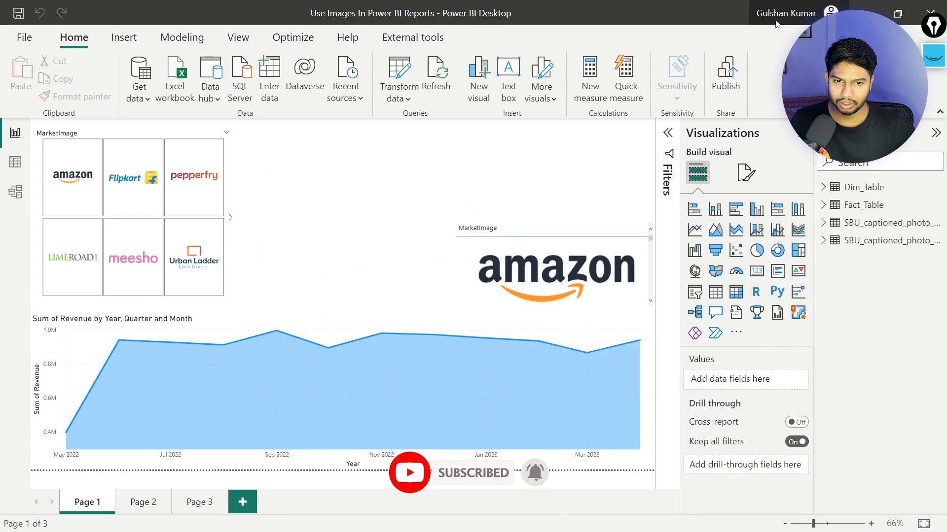
{"action": "left_click", "coordinate": [728, 78]}
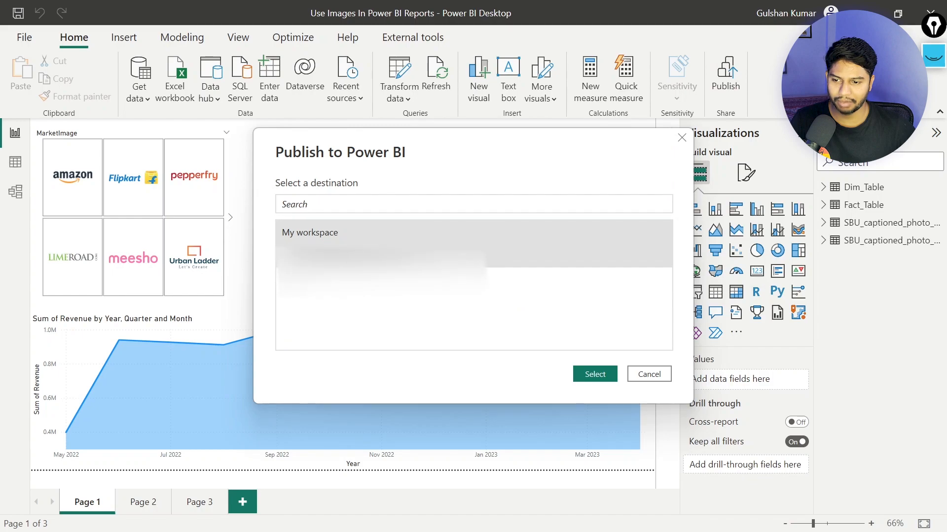
{"action": "left_click", "coordinate": [598, 373]}
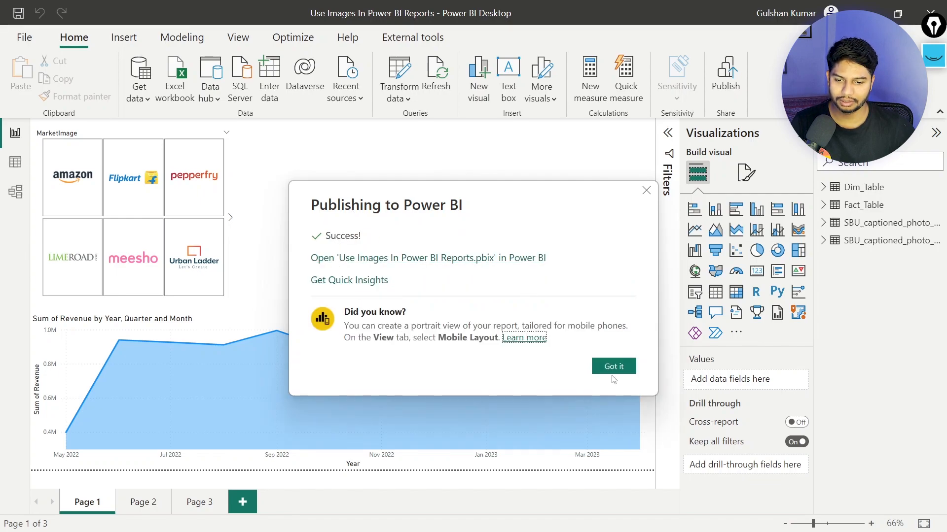
{"action": "left_click", "coordinate": [613, 366]}
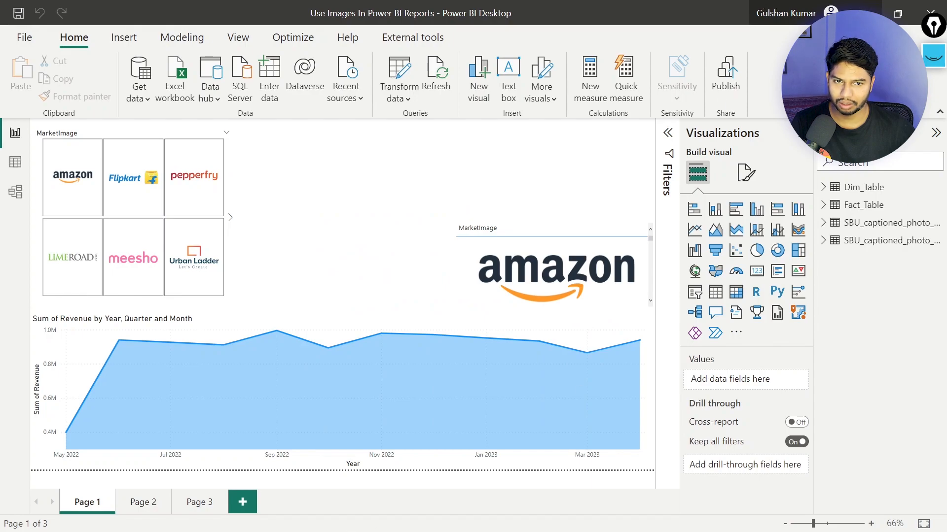
Switch to the Power BI service in Google Chrome and open My workspace
{"action": "key", "text": "alt+Tab"}
{"action": "key", "text": "alt+Tab"}
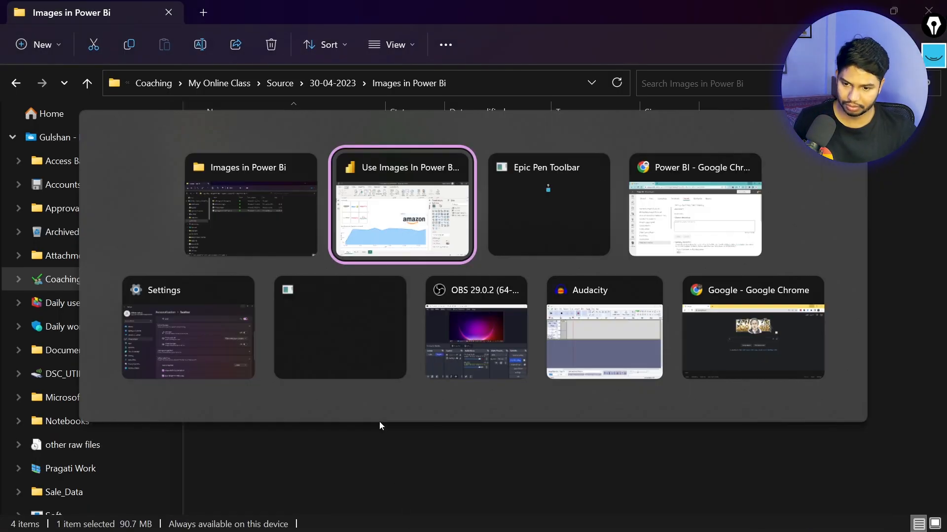
{"action": "key", "text": "Tab"}
{"action": "key", "text": "Tab"}
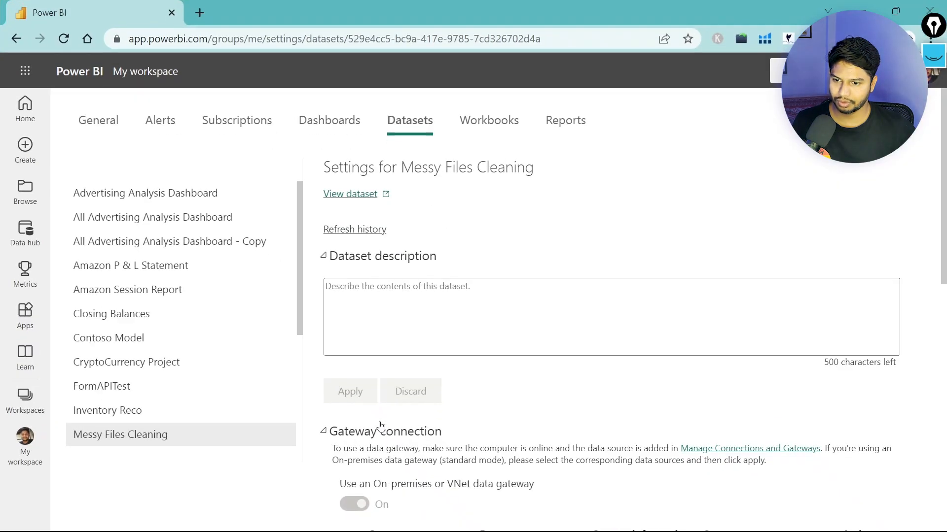
{"action": "left_click", "coordinate": [94, 120]}
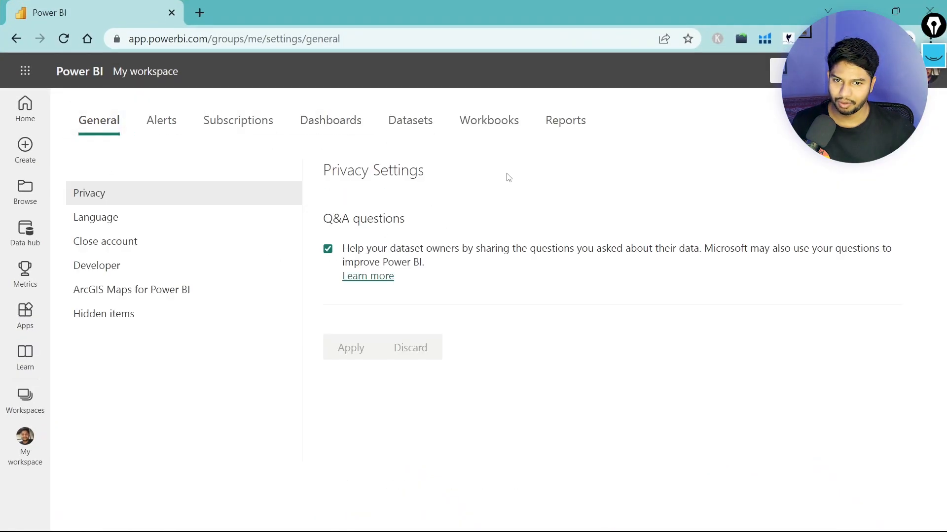
{"action": "left_click", "coordinate": [28, 447]}
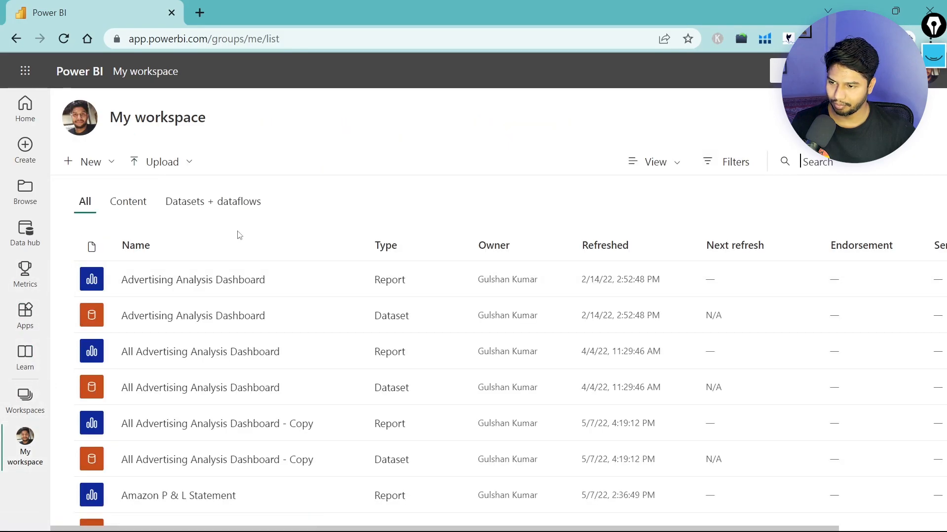
Refresh the "Use Images In Power BI Reports" dataset from the workspace list
{"action": "scroll", "coordinate": [386, 402], "scroll_direction": "down", "scroll_amount": 15}
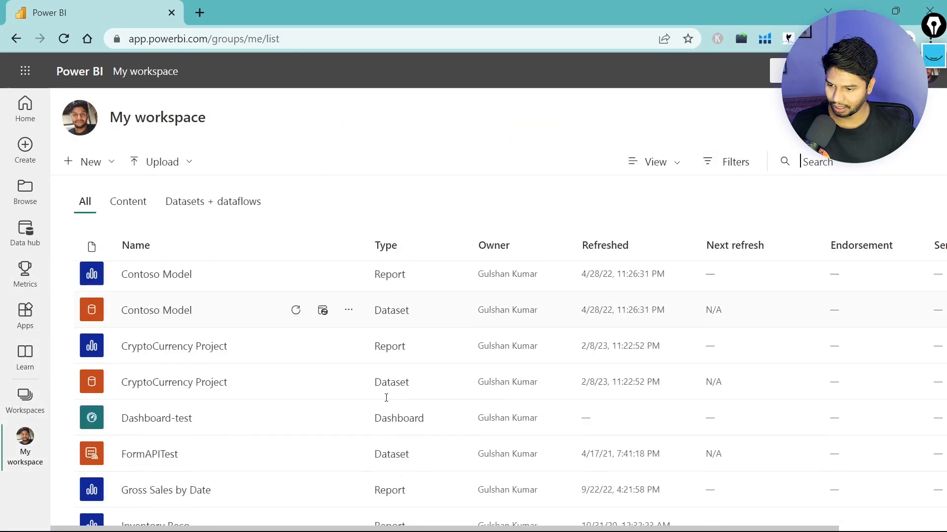
{"action": "scroll", "coordinate": [387, 402], "scroll_direction": "down", "scroll_amount": 15}
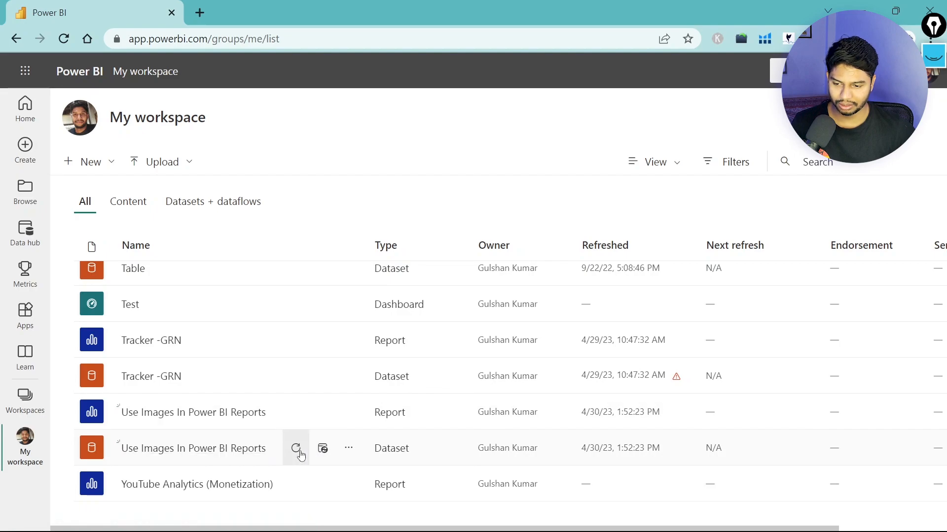
{"action": "left_click", "coordinate": [297, 453]}
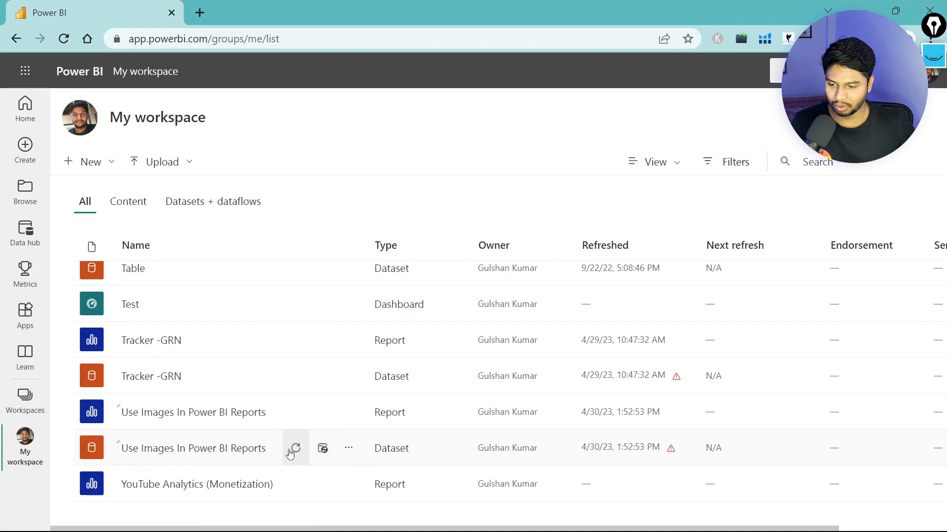
Open the details page of the "Use Images In Power BI Reports" dataset and look through its sections
{"action": "left_click", "coordinate": [241, 448]}
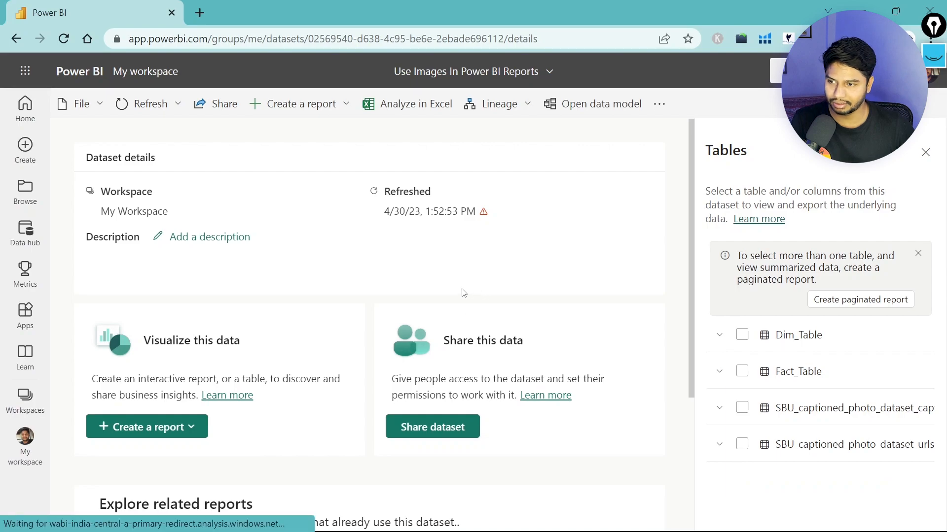
{"action": "scroll", "coordinate": [419, 244], "scroll_direction": "down", "scroll_amount": 3}
{"action": "scroll", "coordinate": [419, 247], "scroll_direction": "down", "scroll_amount": 1}
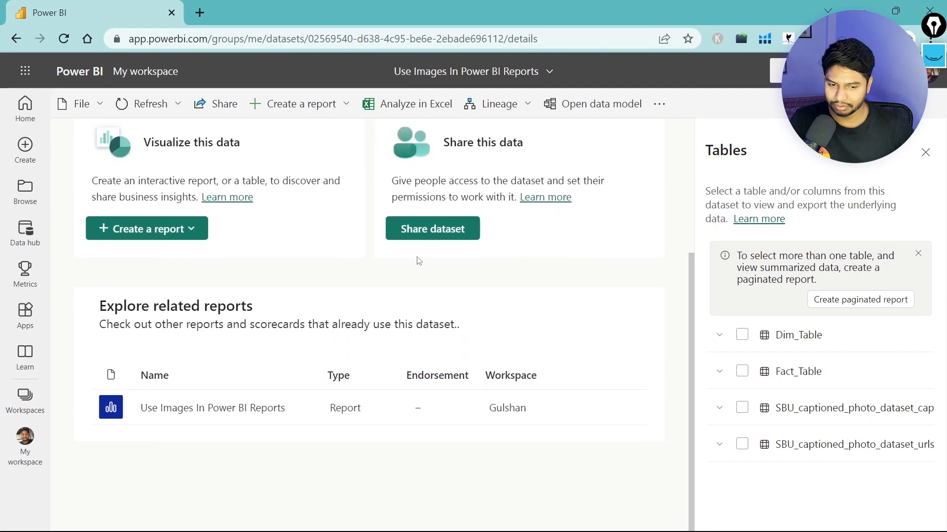
{"action": "scroll", "coordinate": [416, 254], "scroll_direction": "up", "scroll_amount": 4}
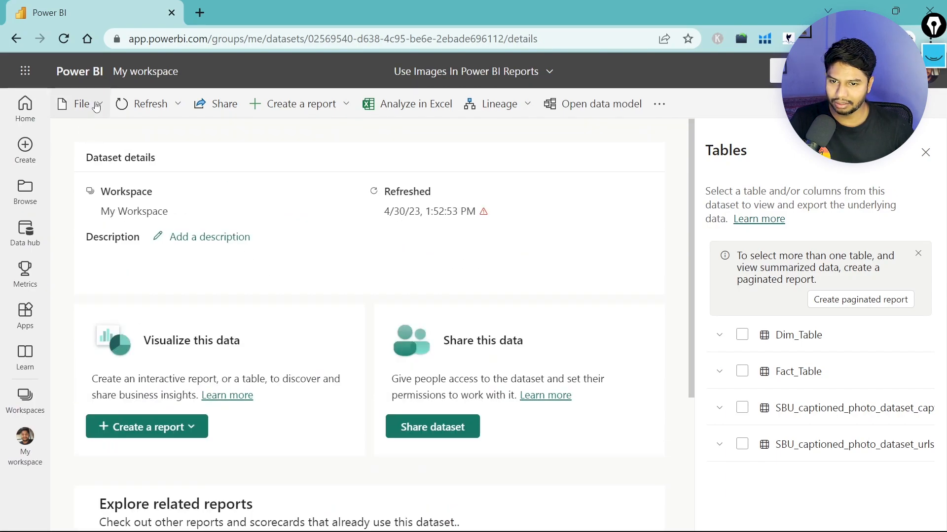
Return to My workspace and open the settings of the "Use Images In Power BI Reports" dataset
{"action": "scroll", "coordinate": [270, 407], "scroll_direction": "down", "scroll_amount": 3}
{"action": "left_click", "coordinate": [25, 446]}
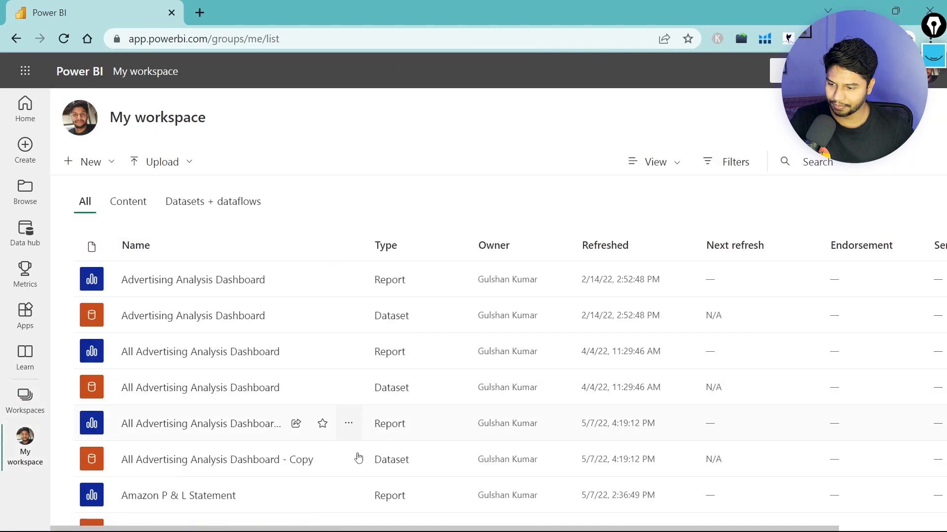
{"action": "scroll", "coordinate": [351, 427], "scroll_direction": "down", "scroll_amount": 15}
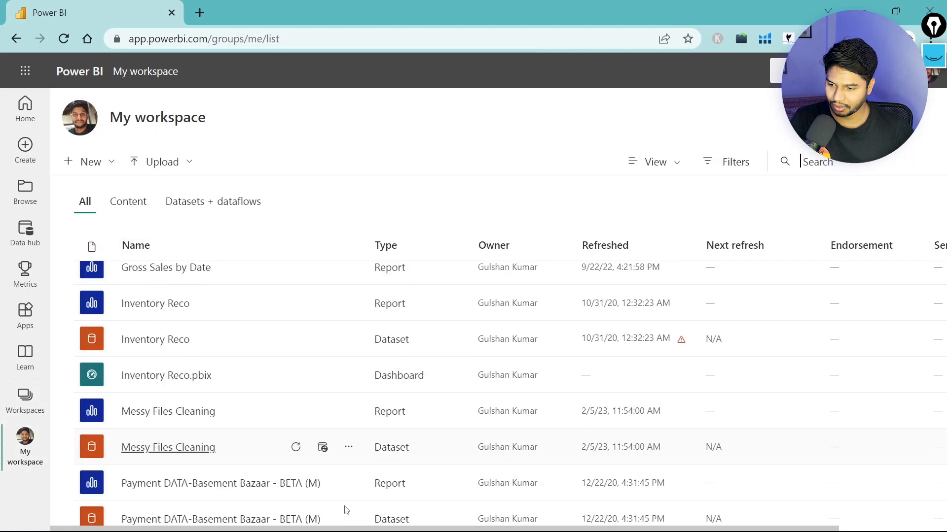
{"action": "left_click", "coordinate": [348, 450]}
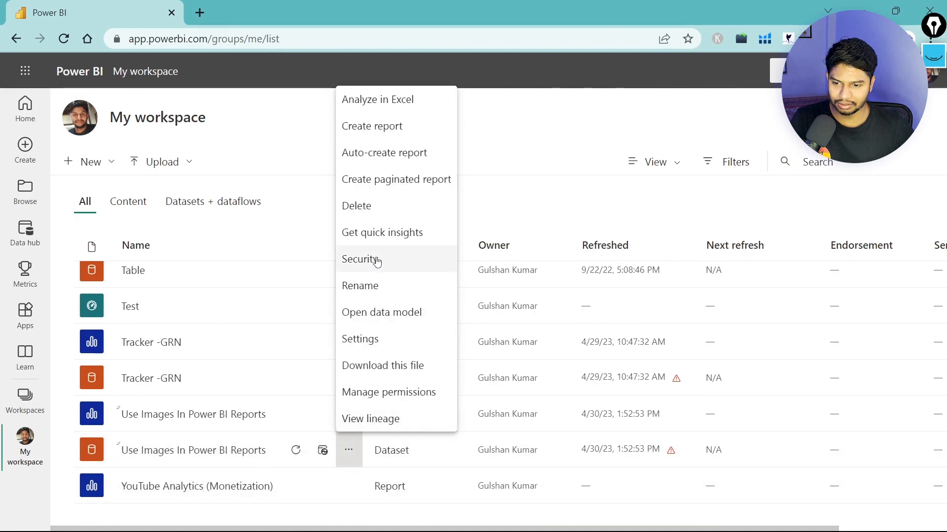
{"action": "left_click", "coordinate": [367, 340]}
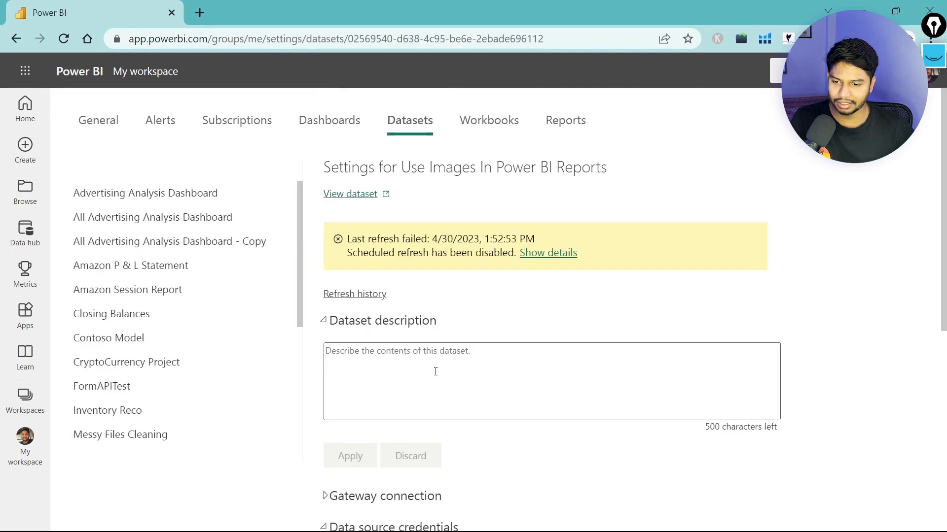
Expand the dataset's gateway connection settings and check the status of the personal gateway
{"action": "scroll", "coordinate": [770, 312], "scroll_direction": "down", "scroll_amount": 1}
{"action": "scroll", "coordinate": [769, 312], "scroll_direction": "up", "scroll_amount": 1}
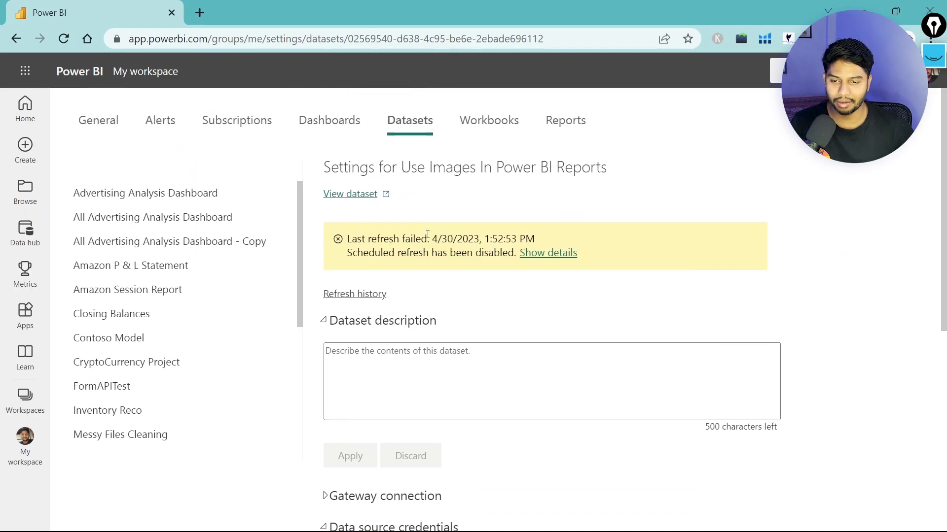
{"action": "scroll", "coordinate": [793, 323], "scroll_direction": "down", "scroll_amount": 5}
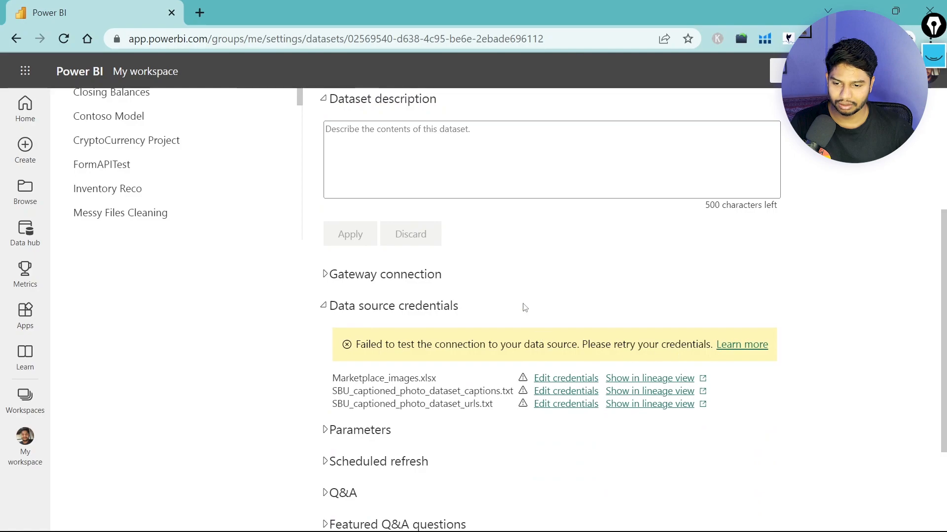
{"action": "scroll", "coordinate": [524, 308], "scroll_direction": "down", "scroll_amount": 1}
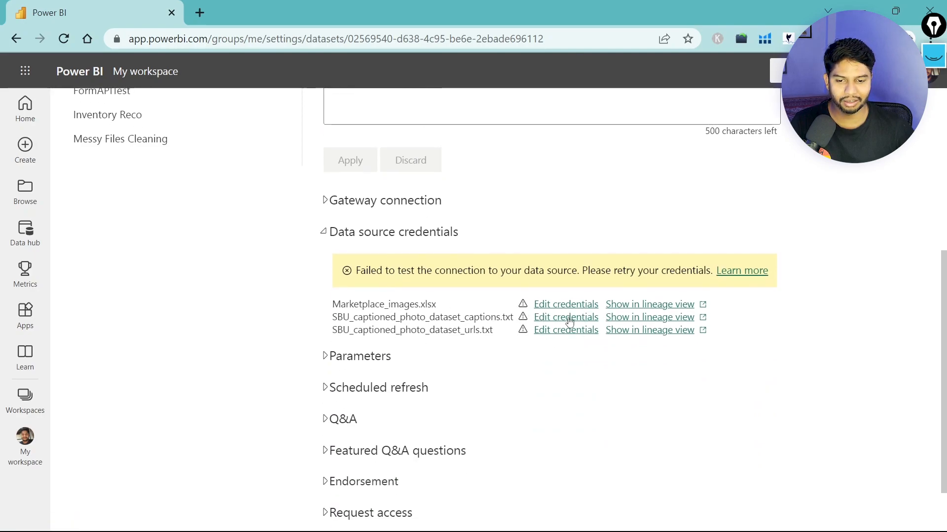
{"action": "scroll", "coordinate": [464, 334], "scroll_direction": "up", "scroll_amount": 1}
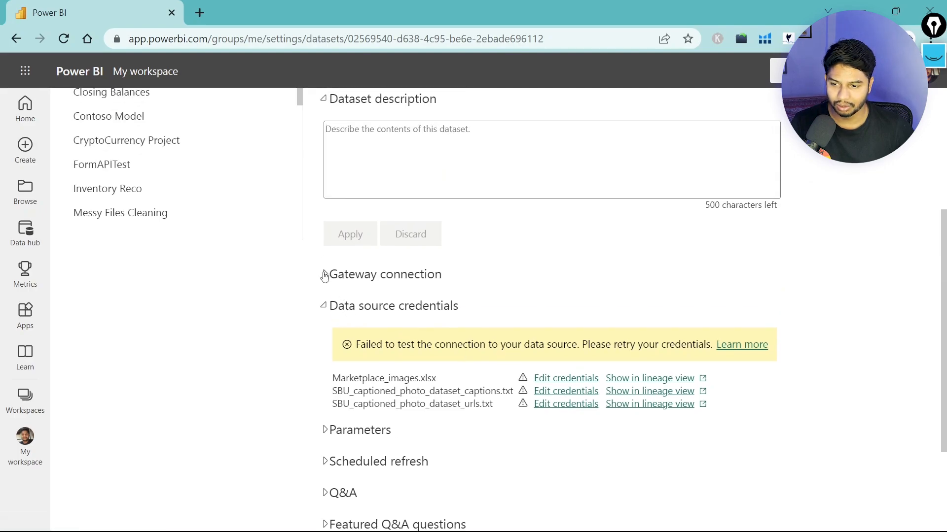
{"action": "left_click", "coordinate": [325, 275]}
{"action": "scroll", "coordinate": [493, 276], "scroll_direction": "down", "scroll_amount": 2}
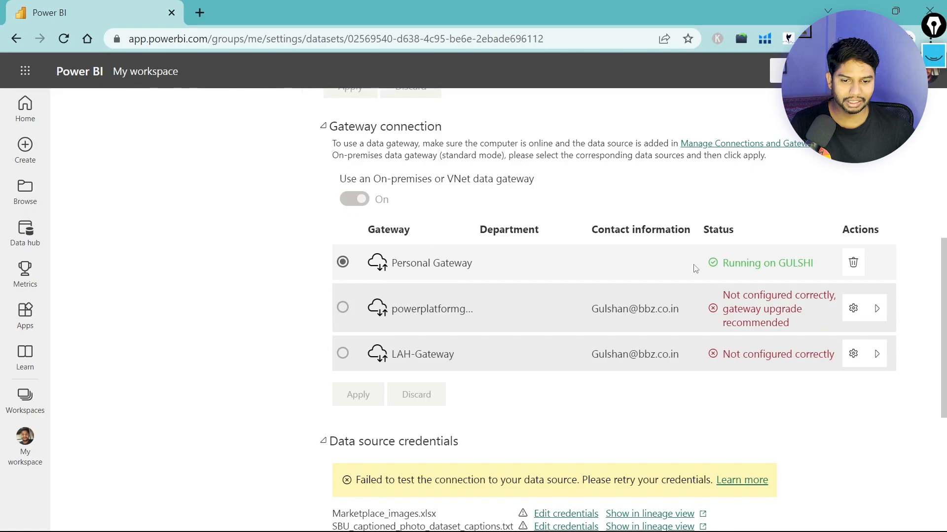
{"action": "scroll", "coordinate": [445, 270], "scroll_direction": "up", "scroll_amount": 2}
Set the Marketplace_images.xlsx credentials to Windows without impersonation with the Organizational privacy level and sign in
{"action": "scroll", "coordinate": [451, 266], "scroll_direction": "down", "scroll_amount": 5}
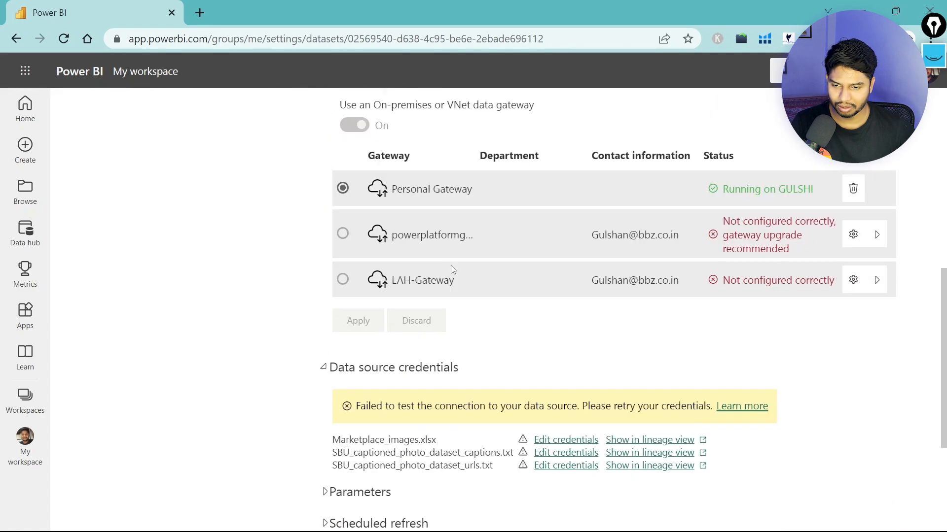
{"action": "scroll", "coordinate": [453, 269], "scroll_direction": "down", "scroll_amount": 1}
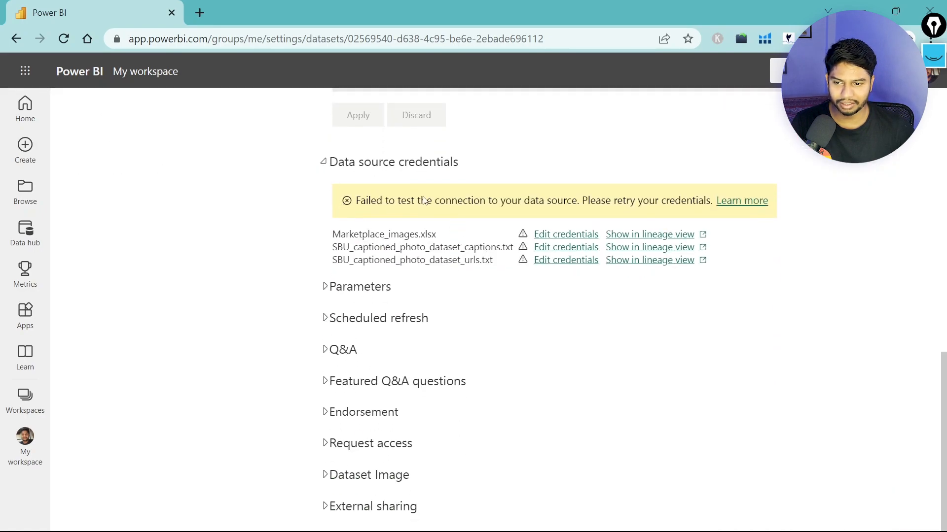
{"action": "left_click", "coordinate": [563, 235]}
{"action": "left_click", "coordinate": [509, 296]}
{"action": "left_click", "coordinate": [501, 308]}
{"action": "left_click", "coordinate": [482, 345]}
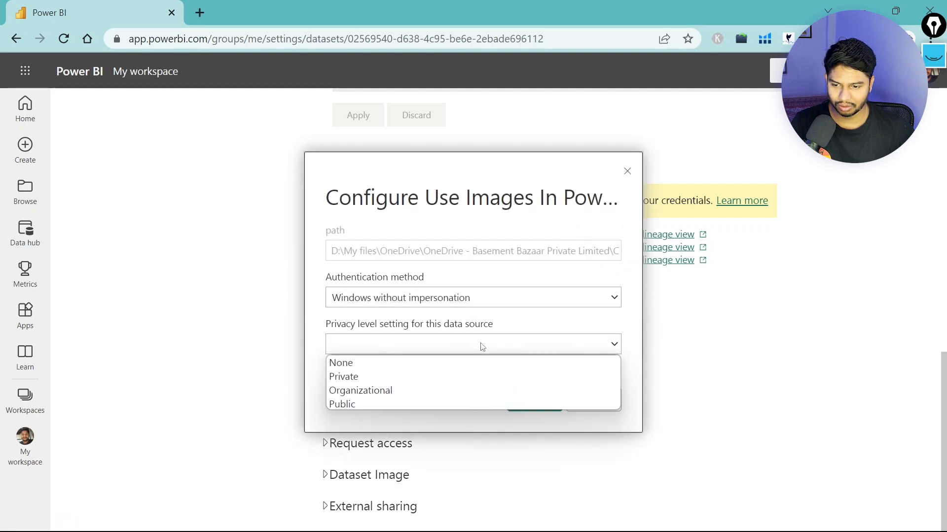
{"action": "left_click", "coordinate": [404, 389]}
{"action": "left_click", "coordinate": [524, 400]}
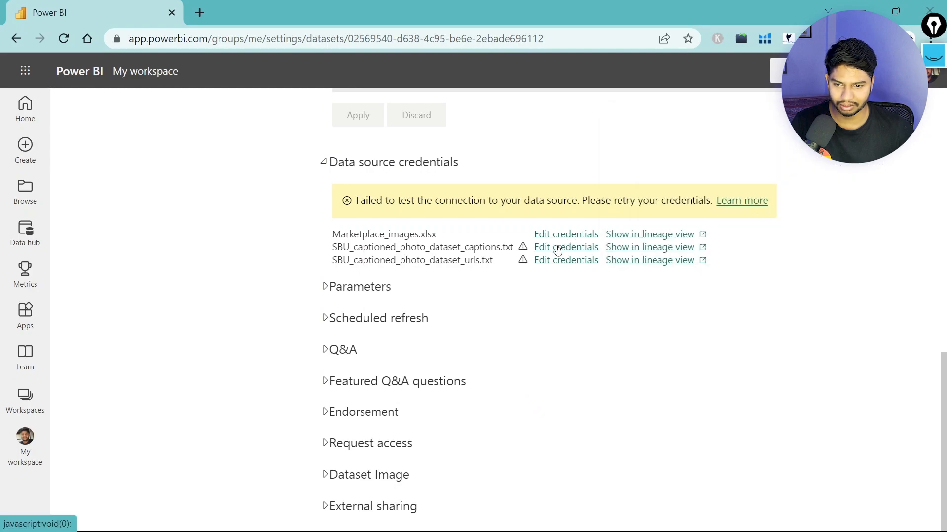
Set the SBU_captioned_photo_dataset_captions.txt credentials to the Organizational privacy level with Windows without impersonation and sign in
{"action": "left_click", "coordinate": [557, 251]}
{"action": "left_click", "coordinate": [503, 340]}
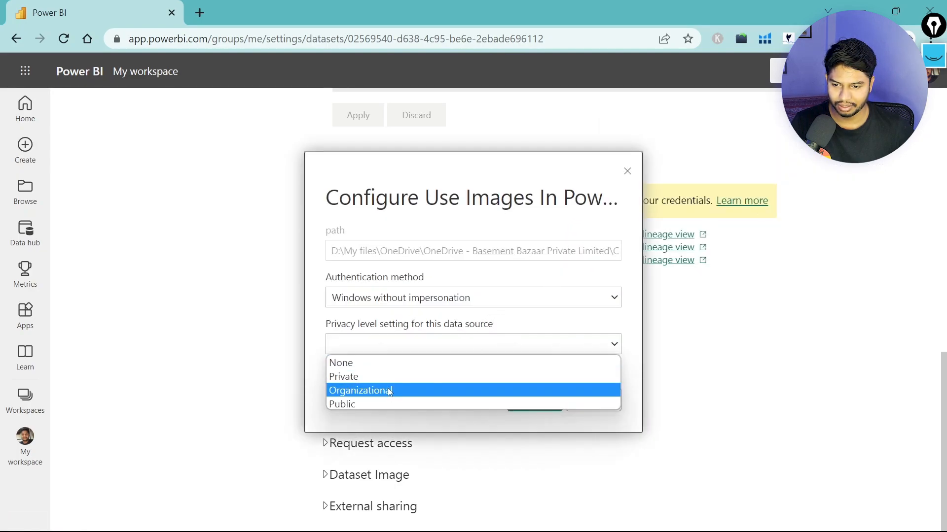
{"action": "left_click", "coordinate": [388, 390]}
{"action": "left_click", "coordinate": [526, 400]}
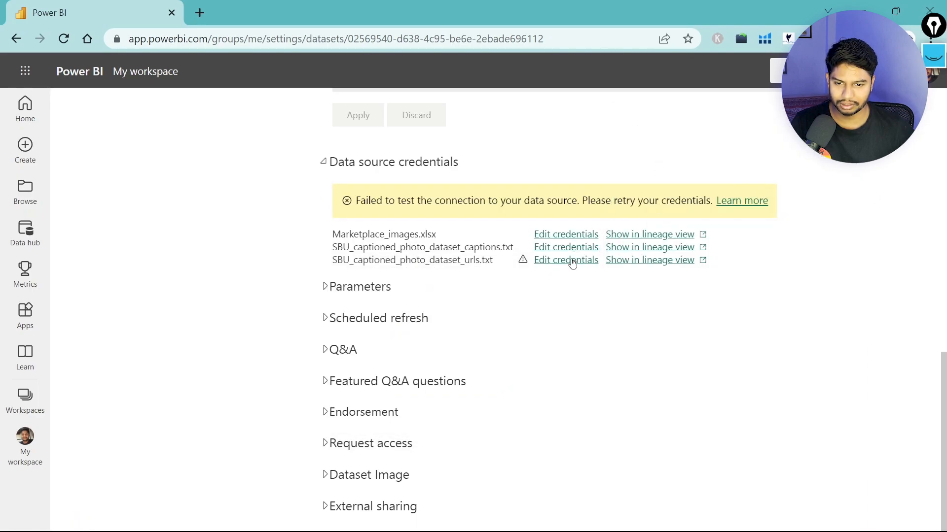
Set the SBU_captioned_photo_dataset_urls.txt credentials to the Organizational privacy level and sign in
{"action": "left_click", "coordinate": [572, 261]}
{"action": "left_click", "coordinate": [468, 345]}
{"action": "left_click", "coordinate": [399, 387]}
{"action": "left_click", "coordinate": [527, 399]}
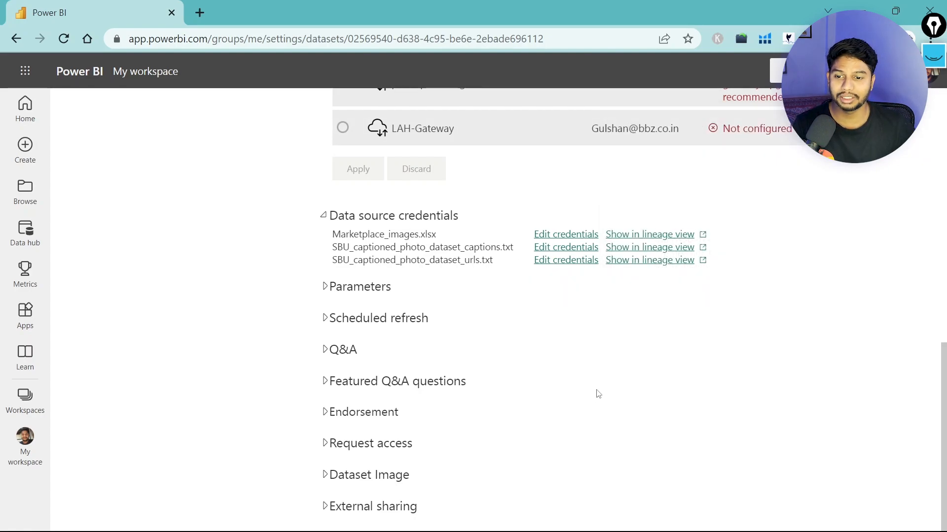
Expand the scheduled refresh settings, turn on the refresh schedule and check the time zone choices
{"action": "scroll", "coordinate": [558, 365], "scroll_direction": "up", "scroll_amount": 3}
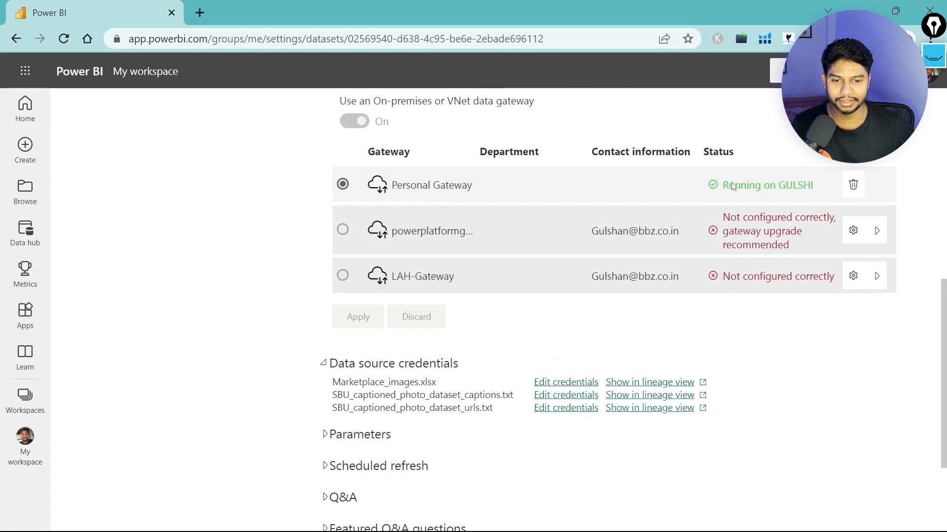
{"action": "scroll", "coordinate": [459, 270], "scroll_direction": "down", "scroll_amount": 3}
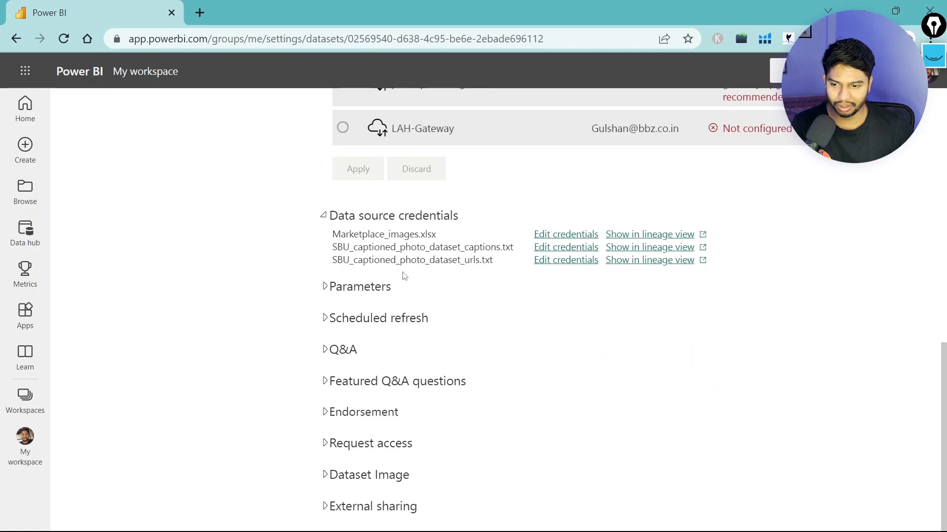
{"action": "scroll", "coordinate": [523, 241], "scroll_direction": "up", "scroll_amount": 10}
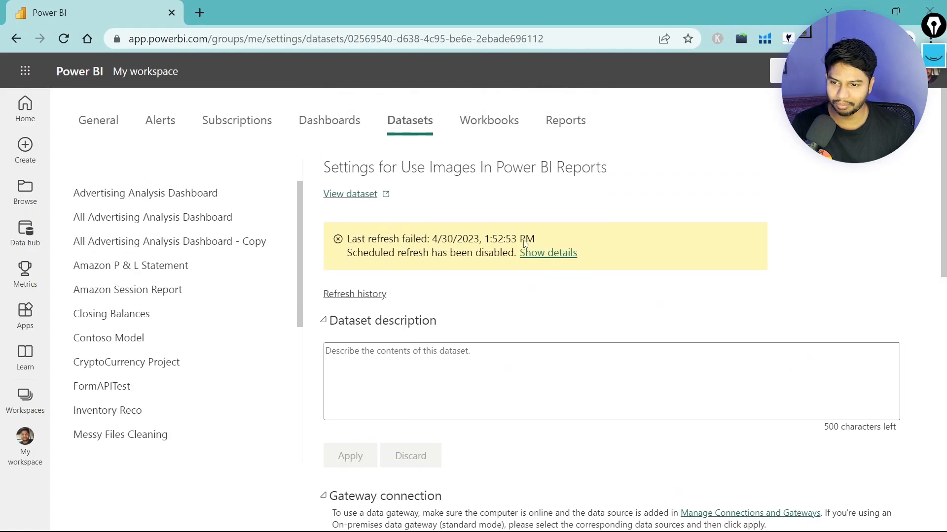
{"action": "scroll", "coordinate": [524, 241], "scroll_direction": "down", "scroll_amount": 7}
{"action": "scroll", "coordinate": [524, 241], "scroll_direction": "down", "scroll_amount": 3}
{"action": "left_click", "coordinate": [342, 321]}
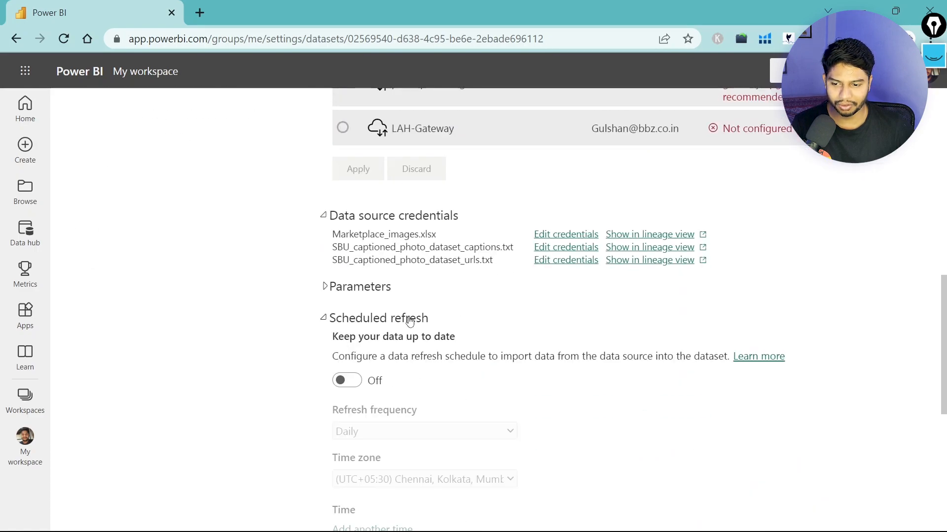
{"action": "scroll", "coordinate": [460, 333], "scroll_direction": "down", "scroll_amount": 3}
{"action": "left_click", "coordinate": [351, 236]}
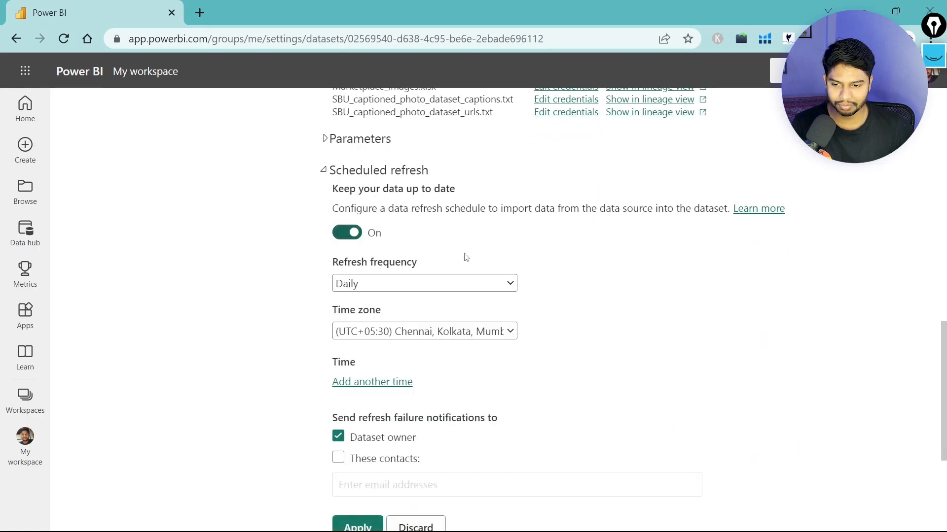
{"action": "left_click", "coordinate": [492, 333]}
{"action": "left_click", "coordinate": [630, 378]}
Add a refresh time of 11:30 AM to the daily schedule and apply it
{"action": "scroll", "coordinate": [482, 362], "scroll_direction": "down", "scroll_amount": 2}
{"action": "left_click", "coordinate": [395, 250]}
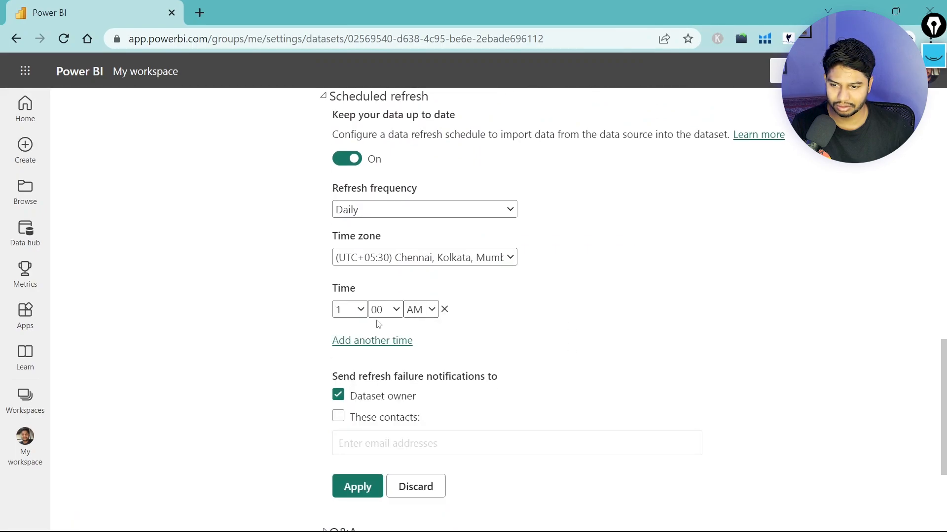
{"action": "left_click", "coordinate": [353, 310]}
{"action": "left_click", "coordinate": [350, 468]}
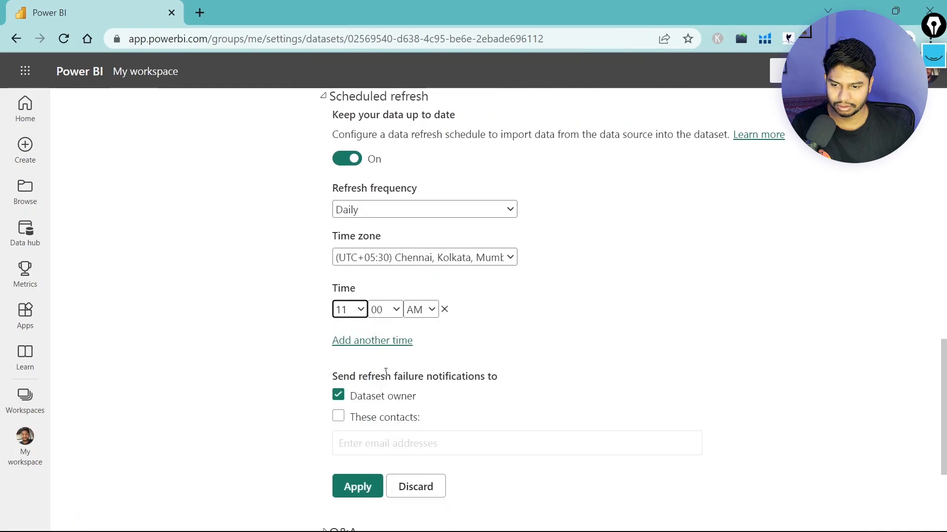
{"action": "left_click", "coordinate": [387, 310]}
{"action": "left_click", "coordinate": [380, 339]}
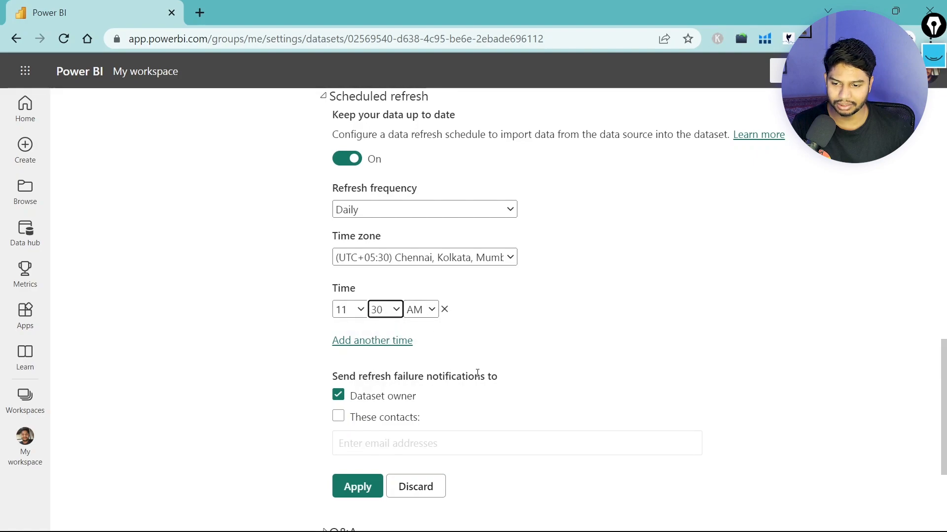
{"action": "scroll", "coordinate": [477, 373], "scroll_direction": "down", "scroll_amount": 2}
{"action": "left_click", "coordinate": [358, 412]}
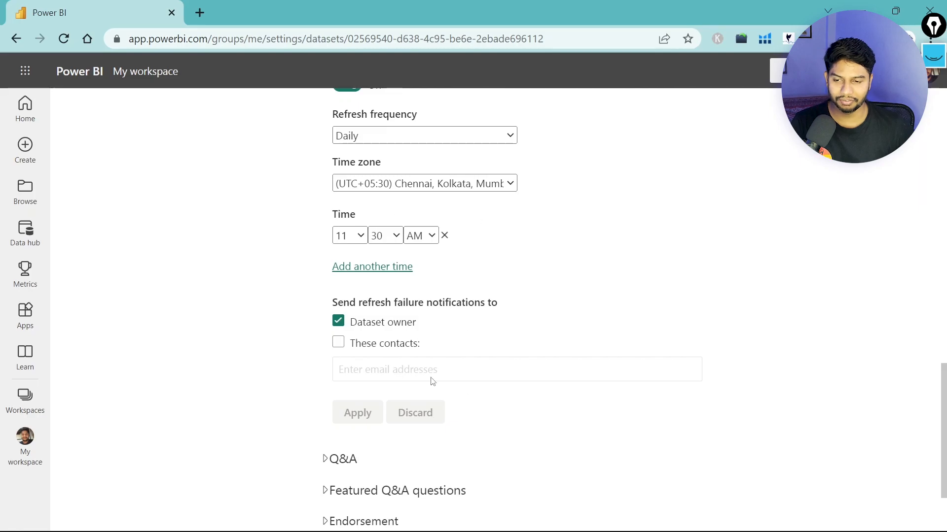
Review the dataset's refresh schedule, gateway connection and next refresh entry in its settings
{"action": "scroll", "coordinate": [483, 323], "scroll_direction": "up", "scroll_amount": 5}
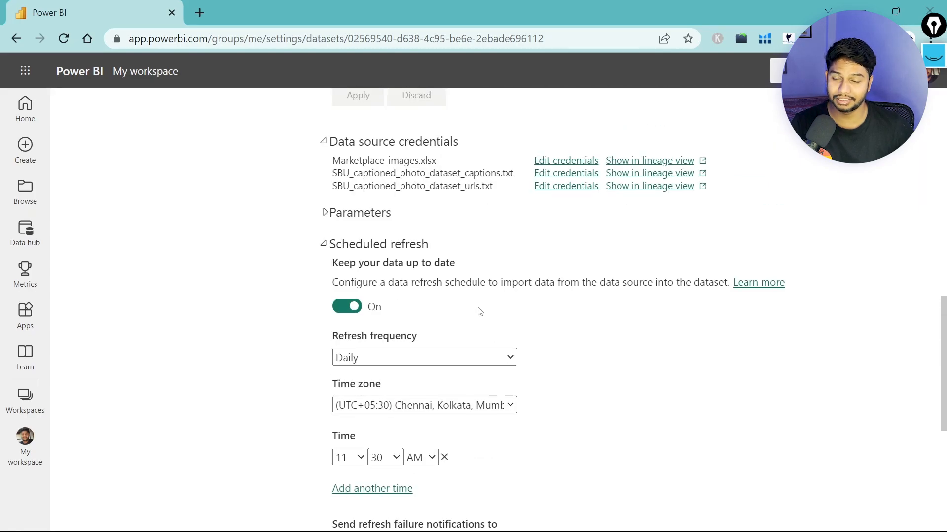
{"action": "scroll", "coordinate": [587, 328], "scroll_direction": "down", "scroll_amount": 3}
{"action": "scroll", "coordinate": [612, 333], "scroll_direction": "up", "scroll_amount": 3}
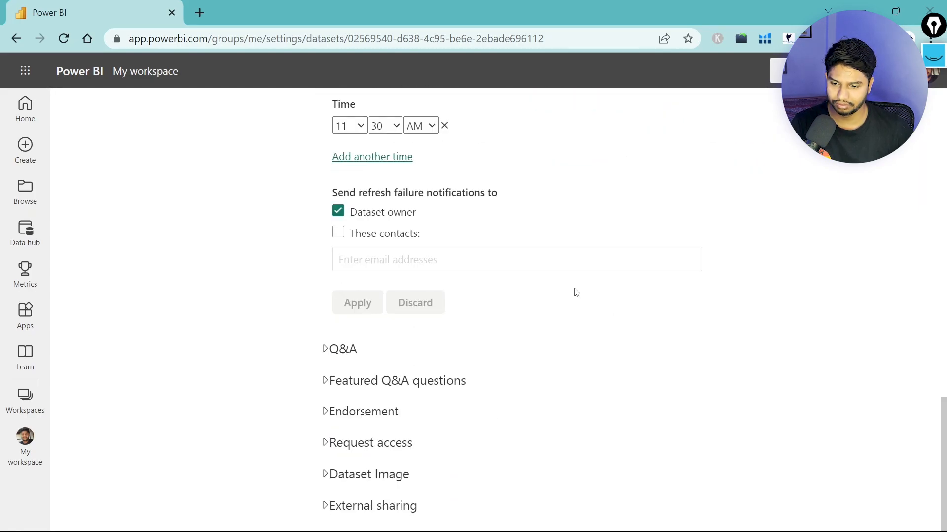
{"action": "scroll", "coordinate": [576, 292], "scroll_direction": "up", "scroll_amount": 15}
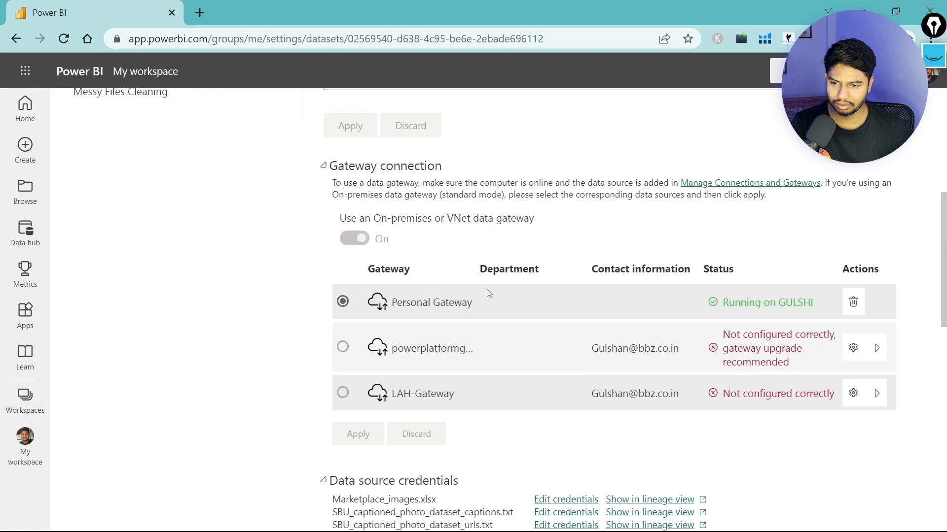
{"action": "scroll", "coordinate": [488, 293], "scroll_direction": "down", "scroll_amount": 8}
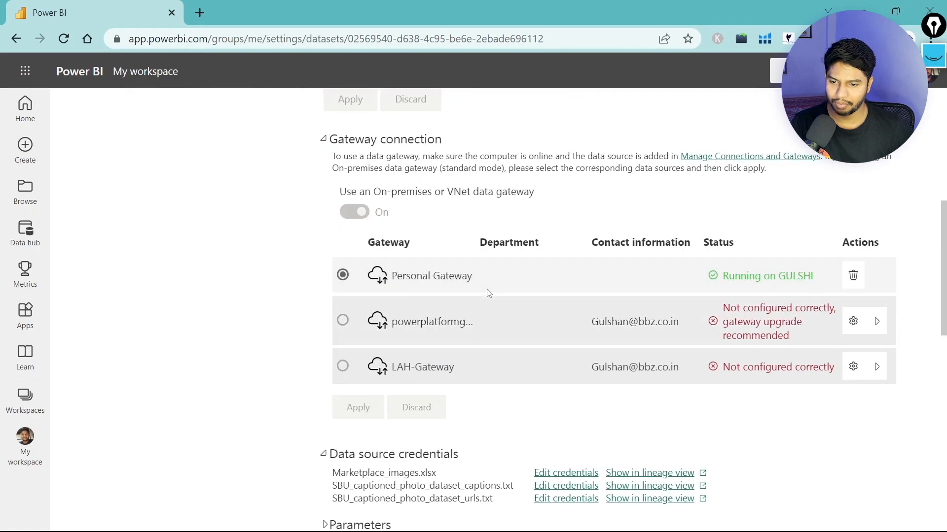
{"action": "scroll", "coordinate": [486, 291], "scroll_direction": "up", "scroll_amount": 3}
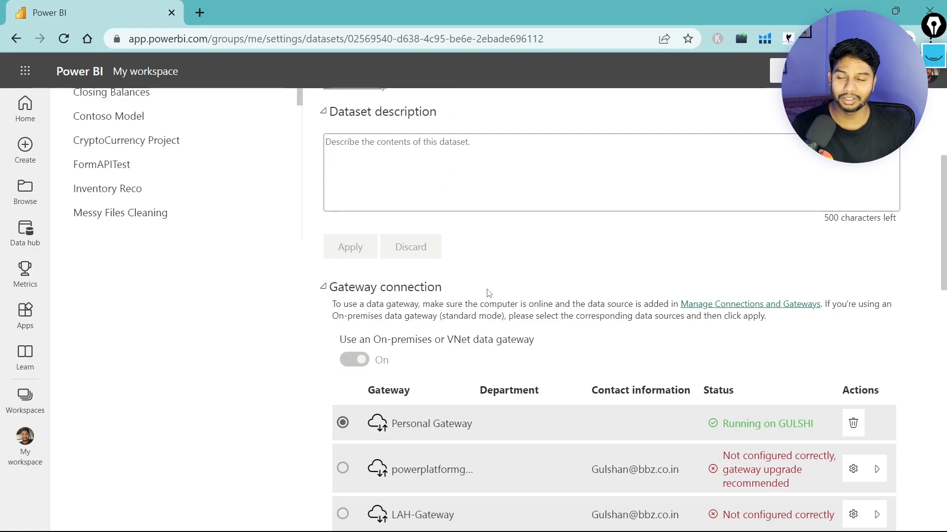
{"action": "scroll", "coordinate": [488, 293], "scroll_direction": "up", "scroll_amount": 5}
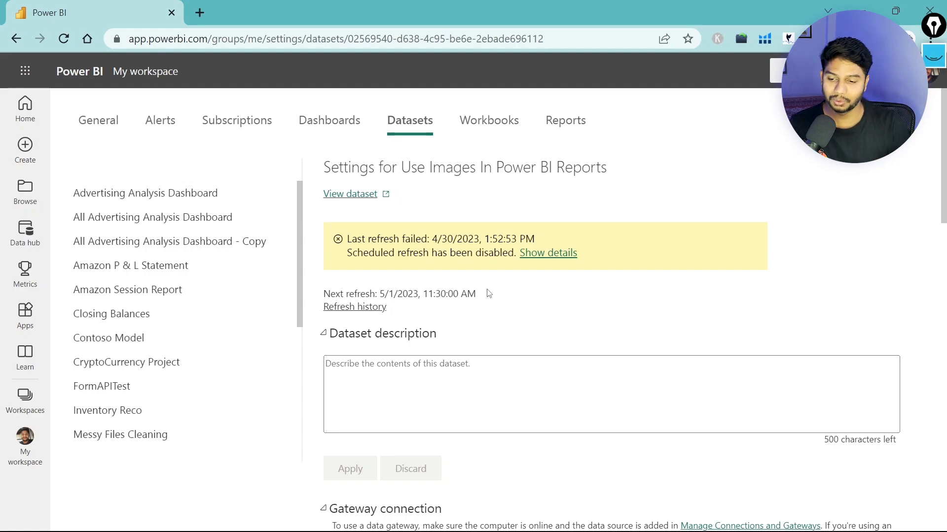
{"action": "scroll", "coordinate": [489, 293], "scroll_direction": "down", "scroll_amount": 5}
{"action": "scroll", "coordinate": [488, 293], "scroll_direction": "up", "scroll_amount": 5}
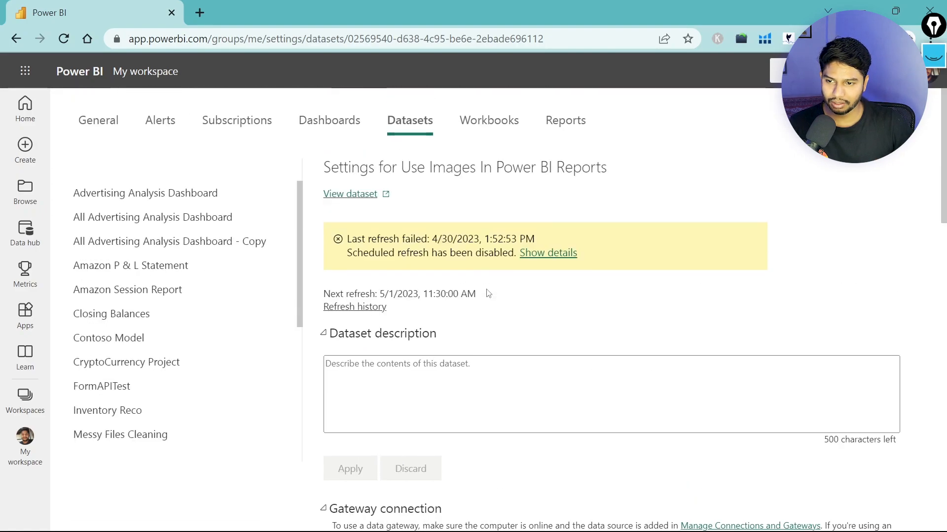
Go back to My workspace and start an on-demand refresh of the "Use Images In Power BI Reports" dataset
{"action": "left_click", "coordinate": [101, 122]}
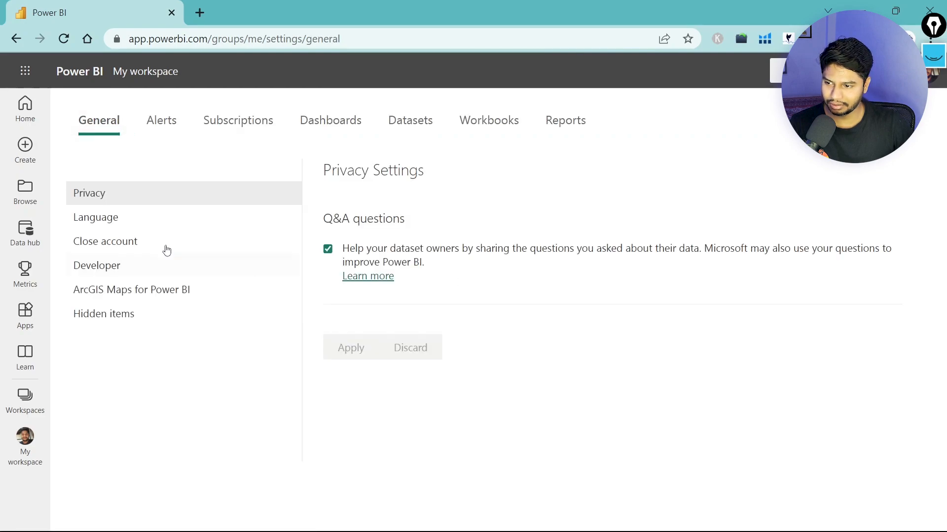
{"action": "left_click", "coordinate": [25, 444]}
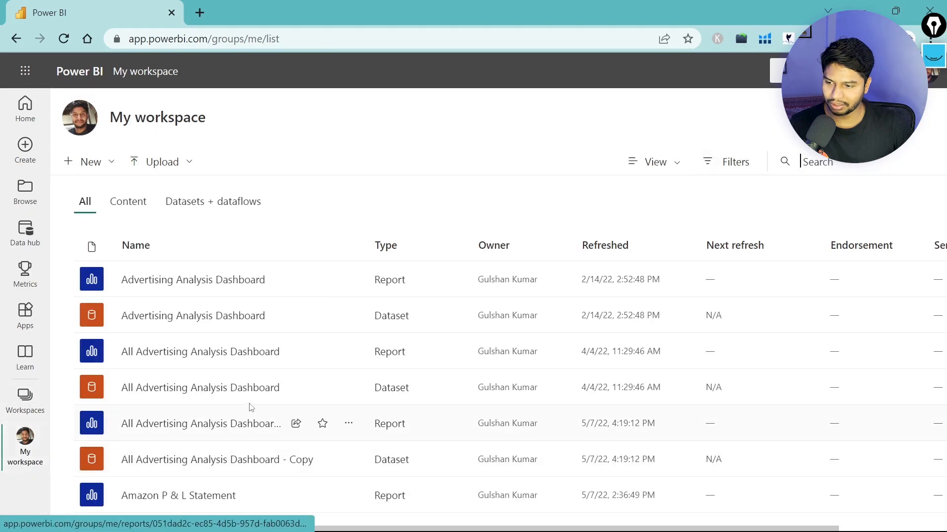
{"action": "scroll", "coordinate": [324, 457], "scroll_direction": "down", "scroll_amount": 20}
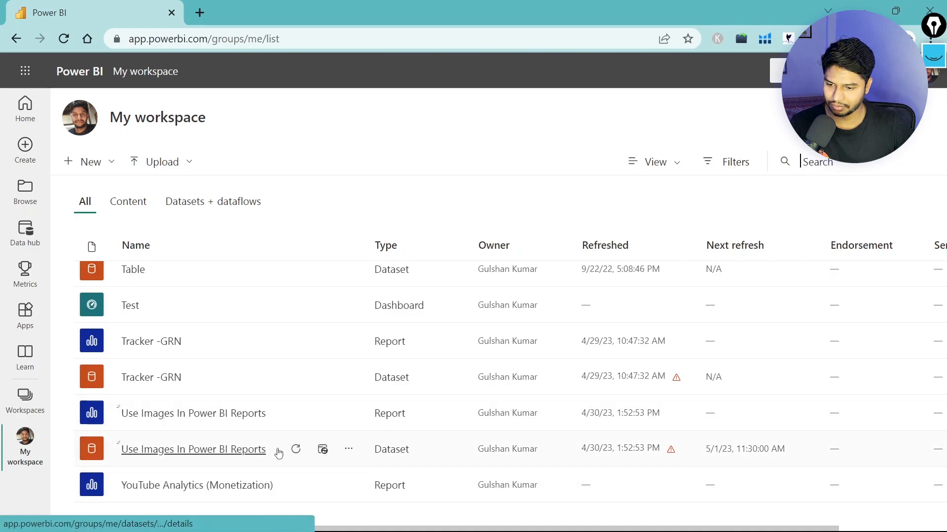
{"action": "left_click", "coordinate": [296, 449]}
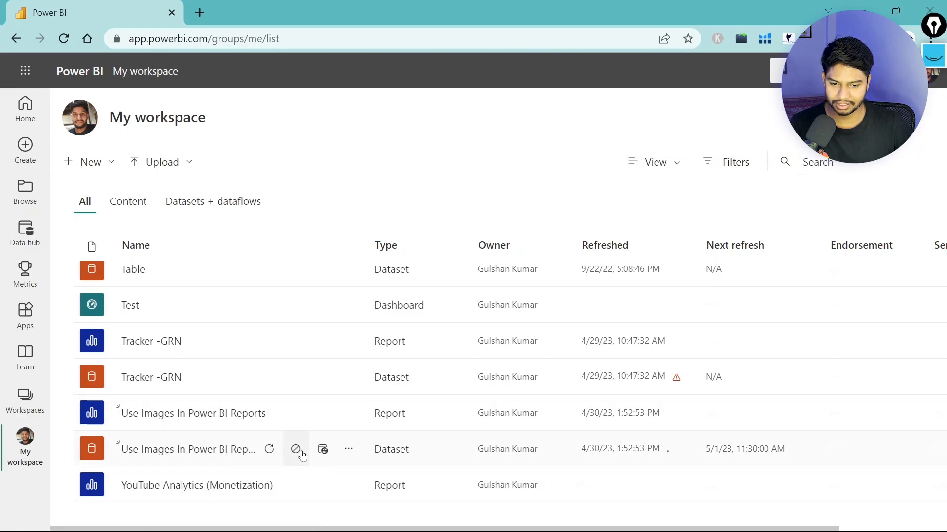